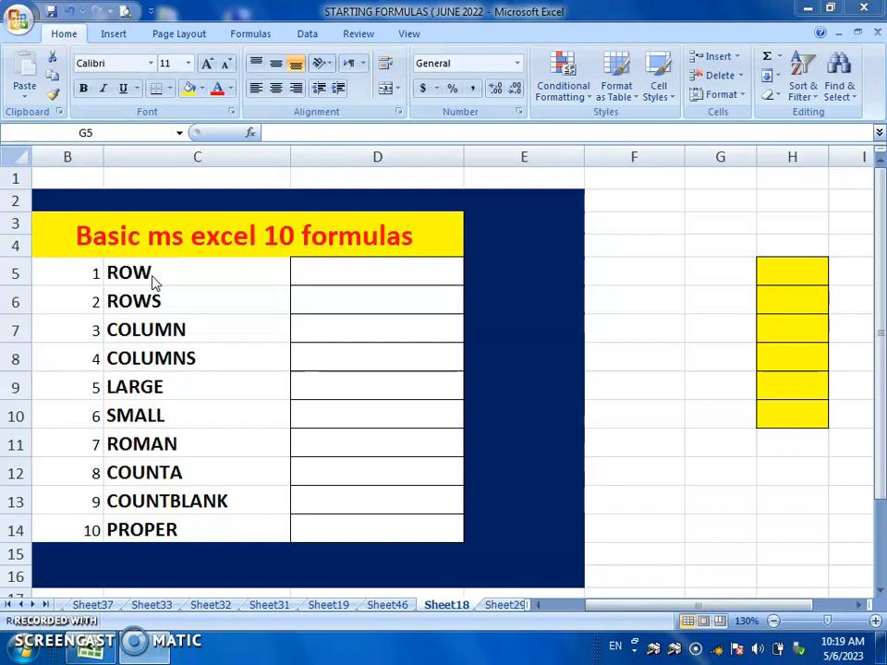
Fill the yellow sample cells with 85, 65, A and 35 in H5:H8, leave H9 blank, and put 95 in H10.
click(379, 267)
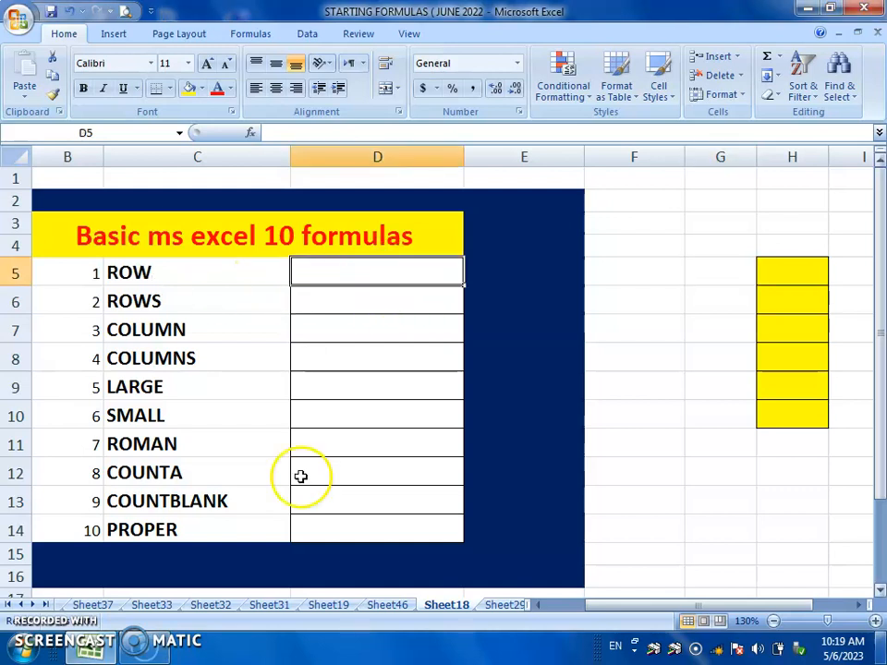
click(783, 280)
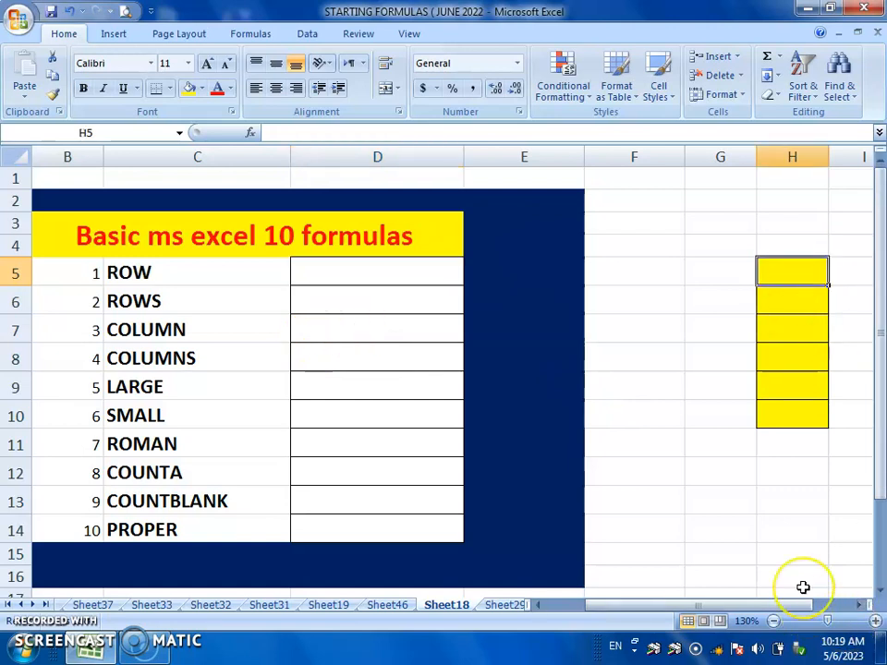
text(85)
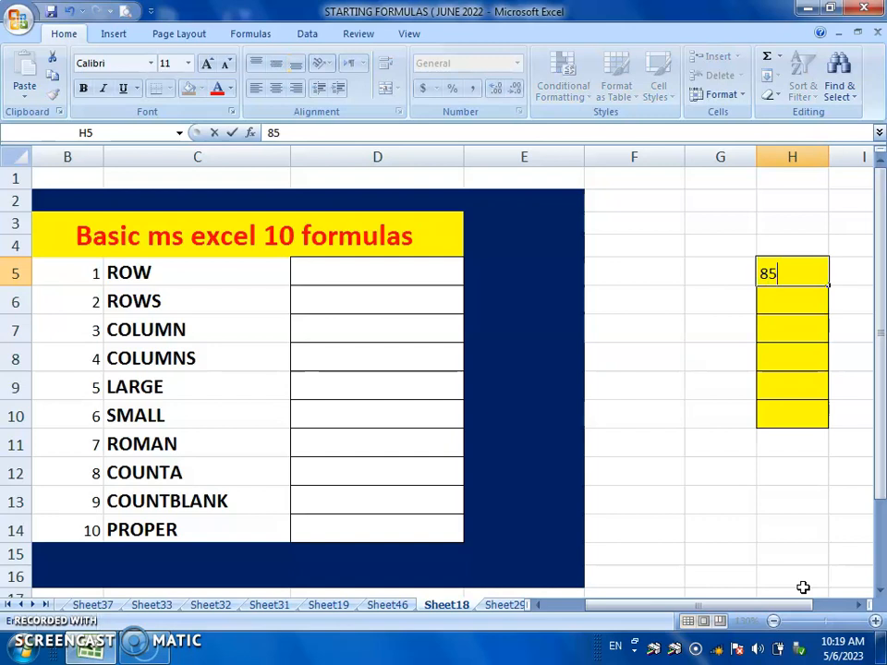
key(Return)
text(65)
key(Return)
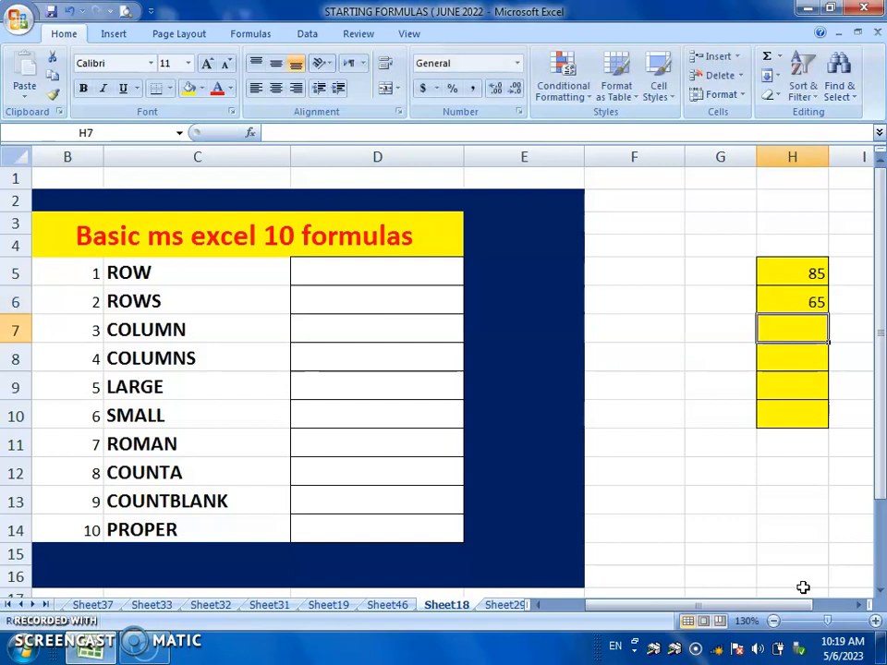
text(a)
key(BackSpace)
text(A)
key(Return)
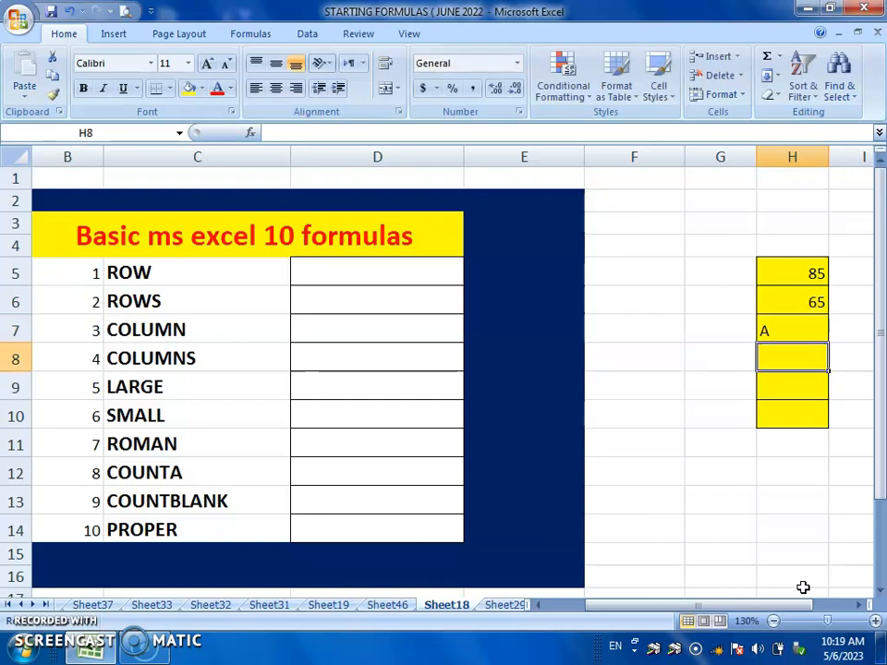
text(35)
key(Return)
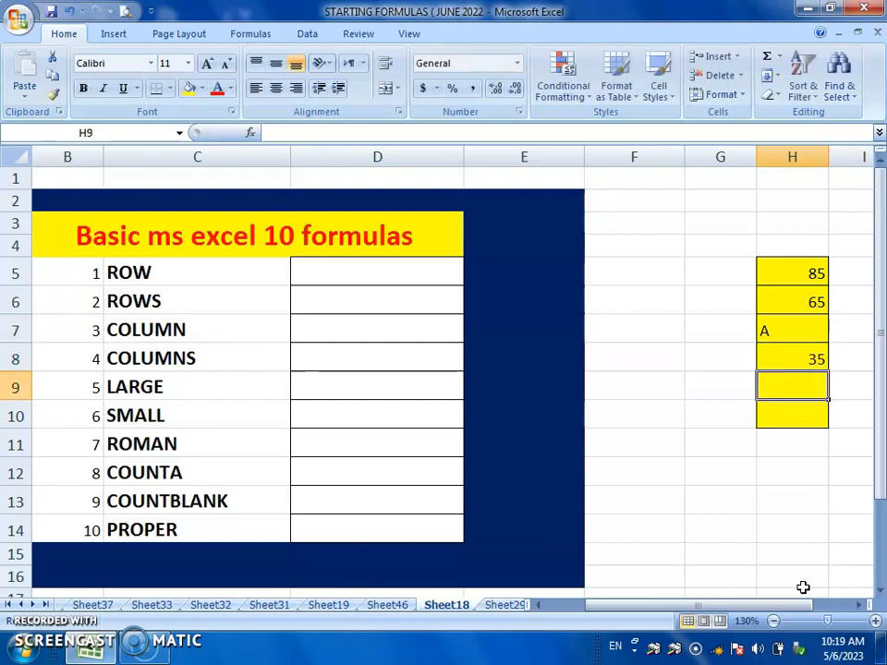
key(Return)
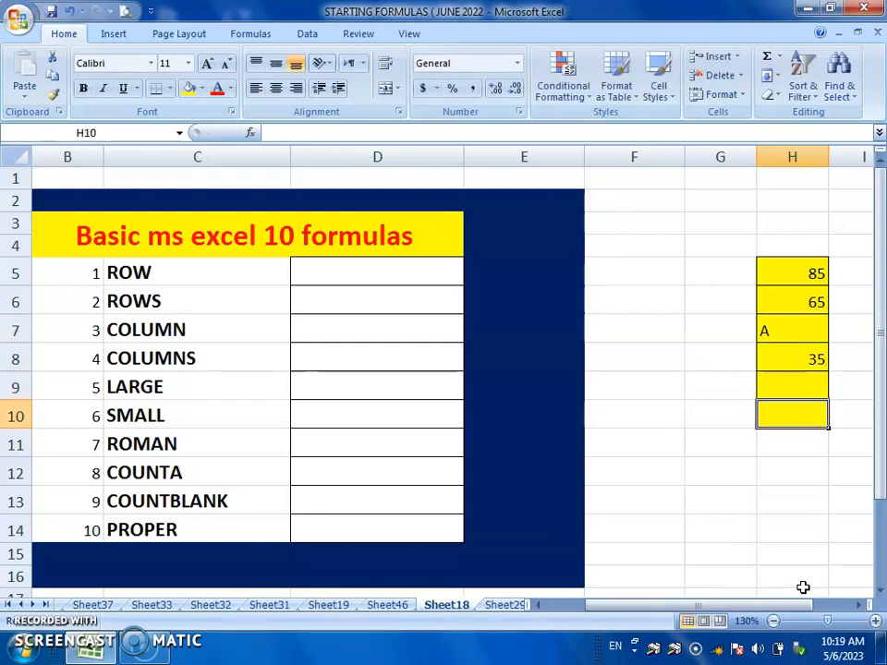
text(95)
key(Return)
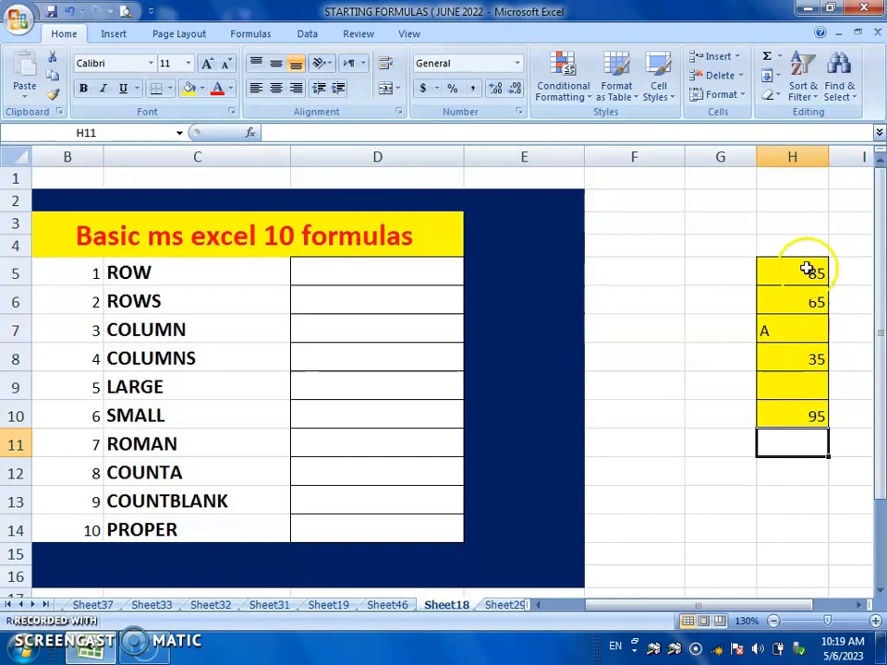
drag(807, 269, 807, 403)
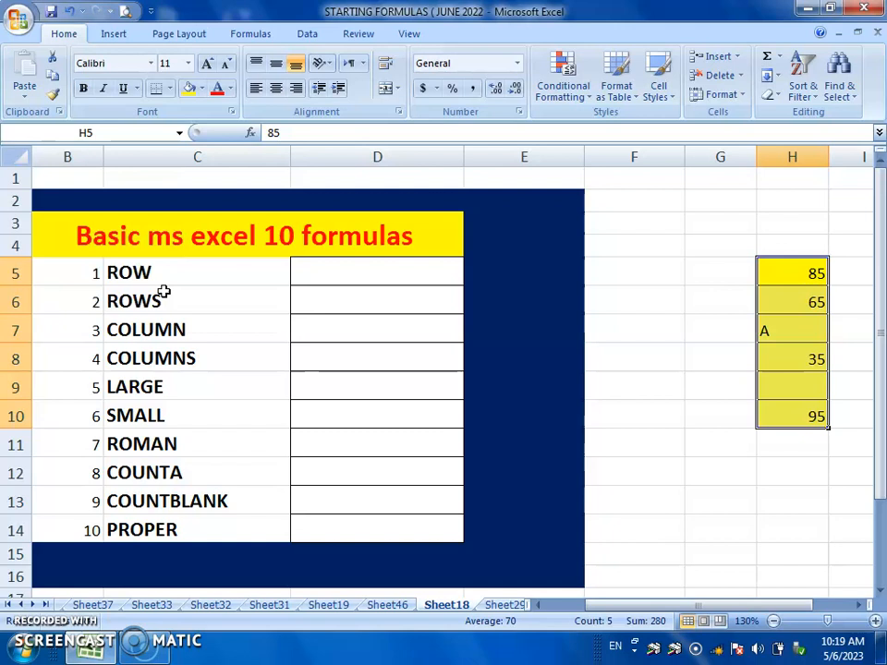
Enter =ROW(H7) in D5 beside the ROW label, accepting the Windows 7 Basic color scheme at the performance prompt.
click(363, 271)
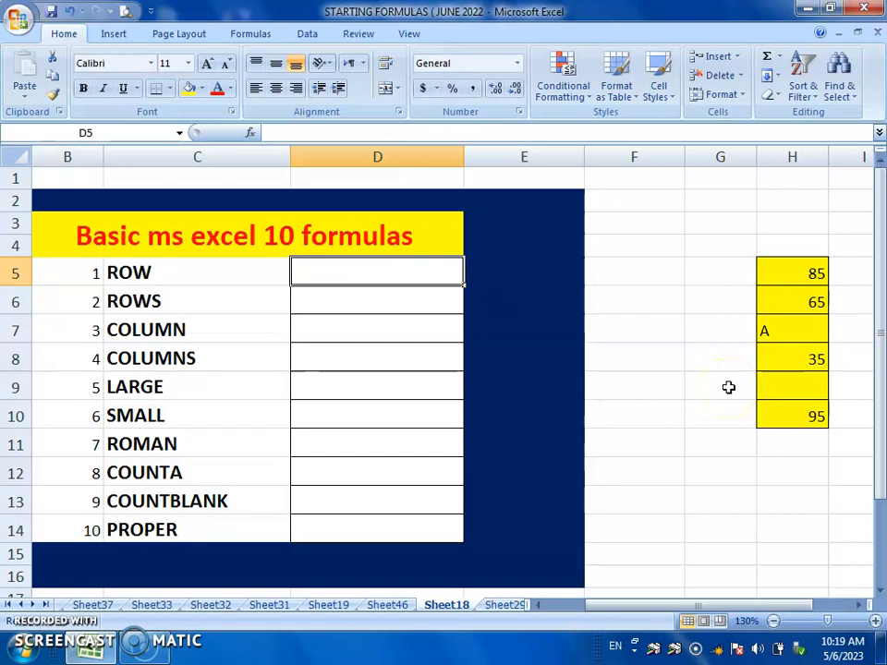
text(=)
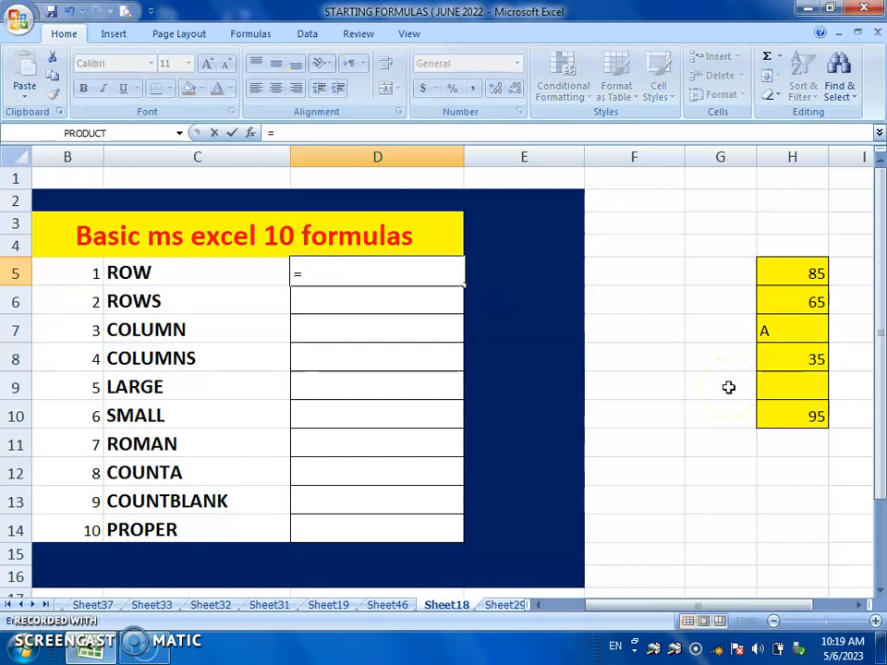
text(ROW)
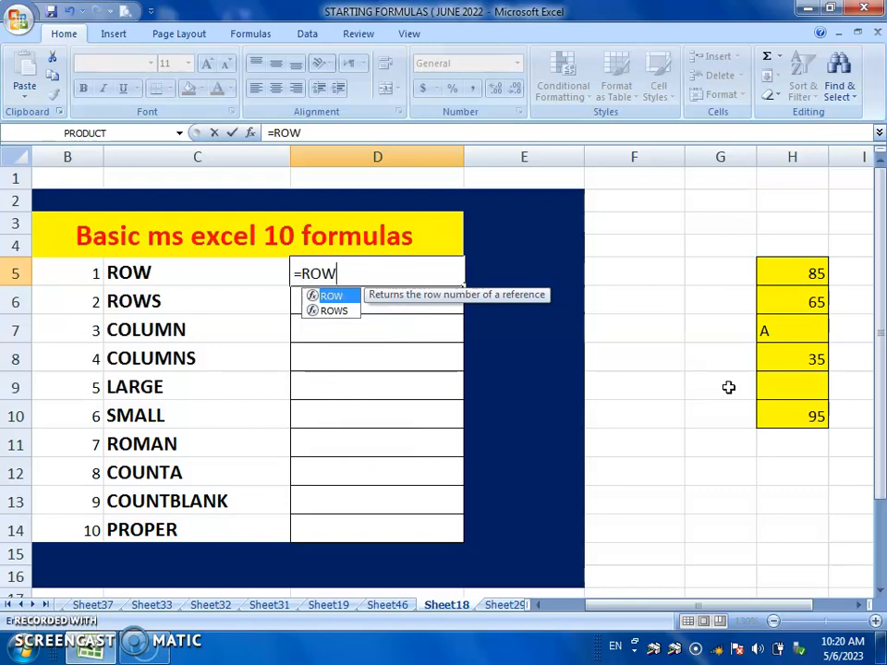
text(()
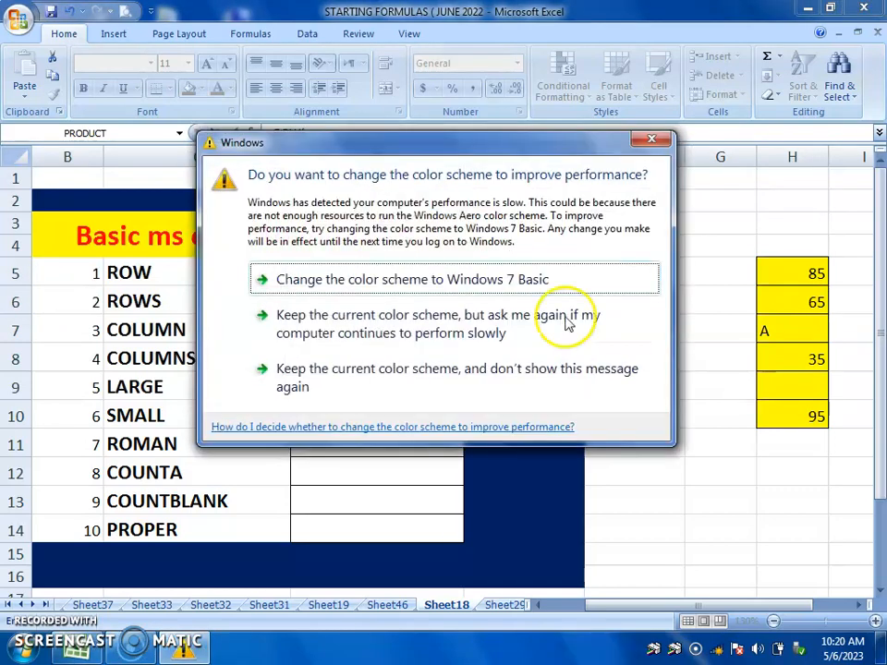
click(444, 290)
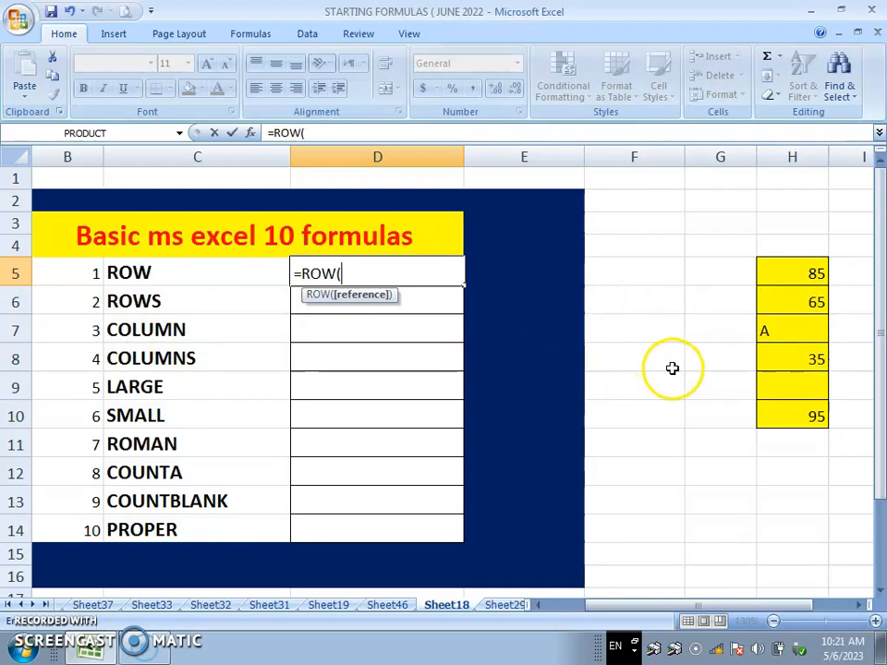
click(790, 332)
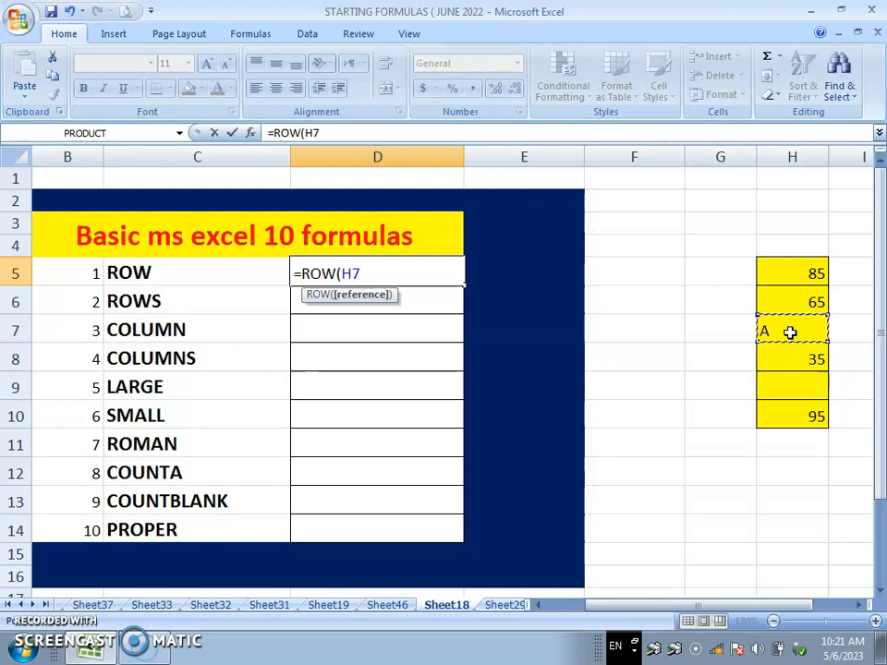
text())
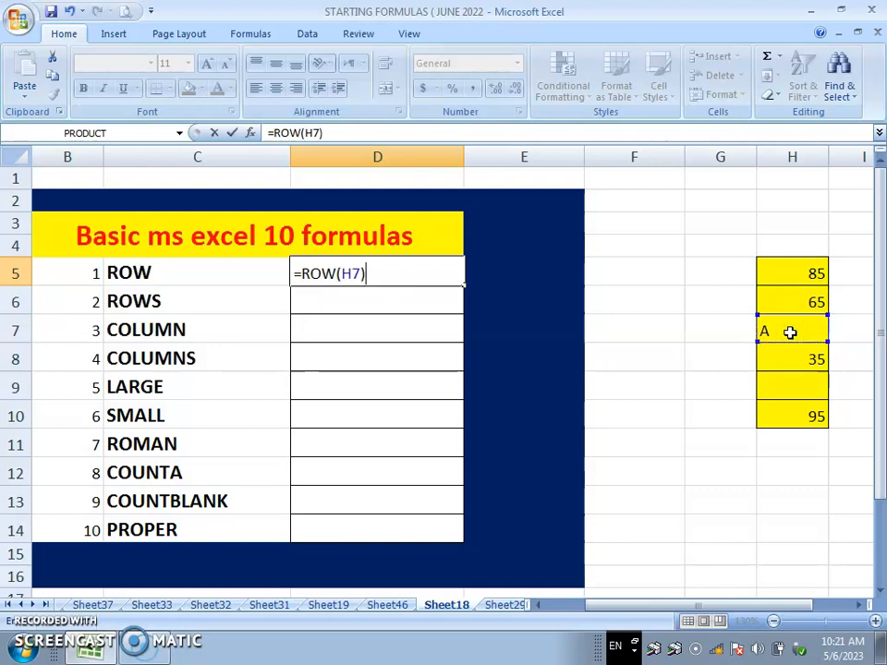
key(Return)
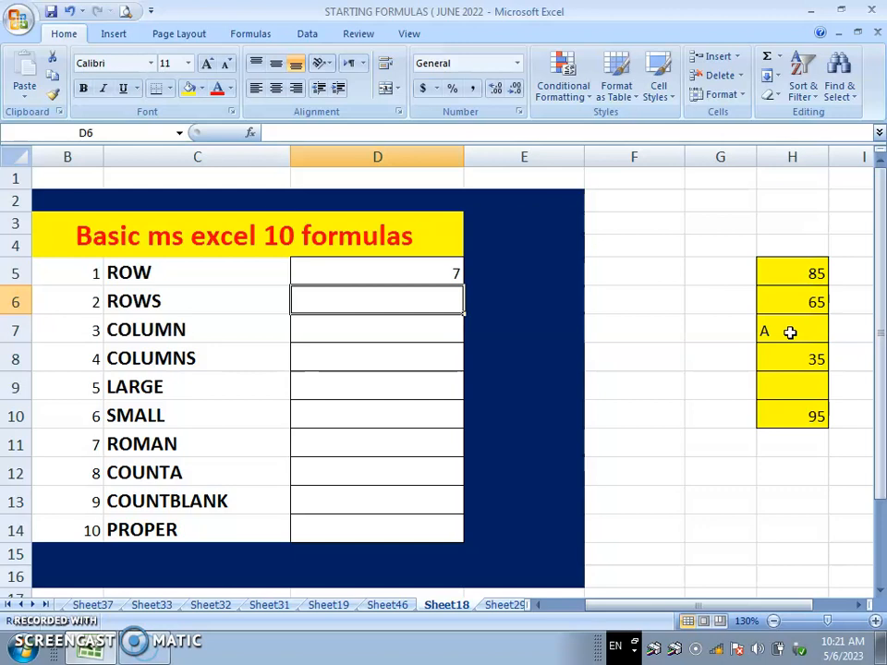
Enter =ROWS(H5:H10) in D6 beside the ROWS label to count the rows of the yellow range.
text(=)
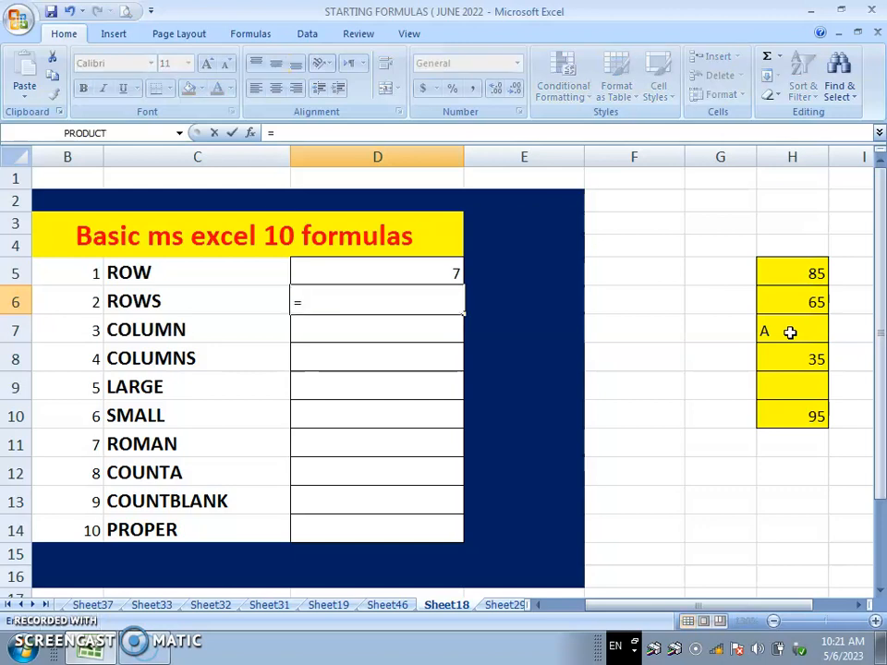
text(ROWS)
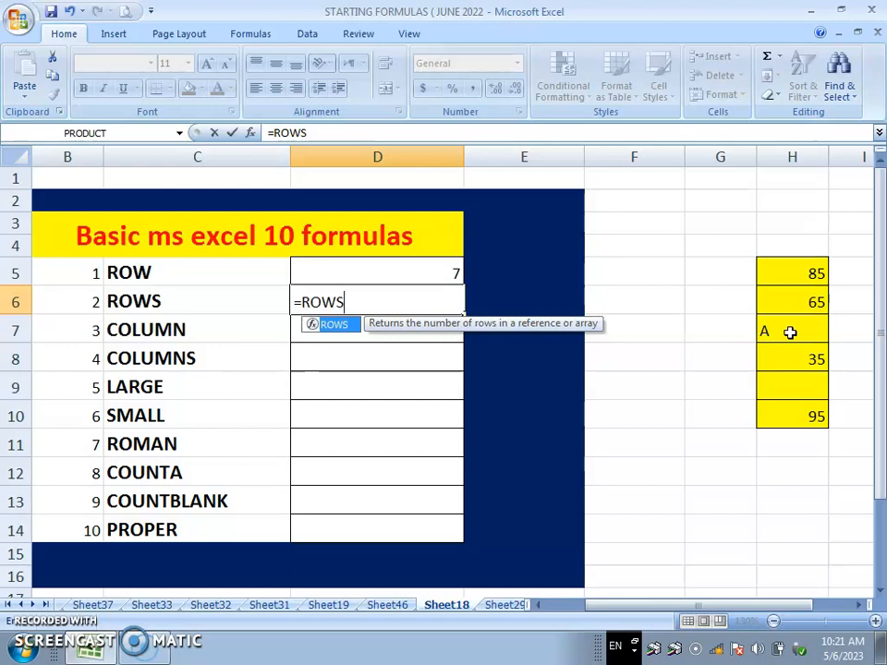
text(()
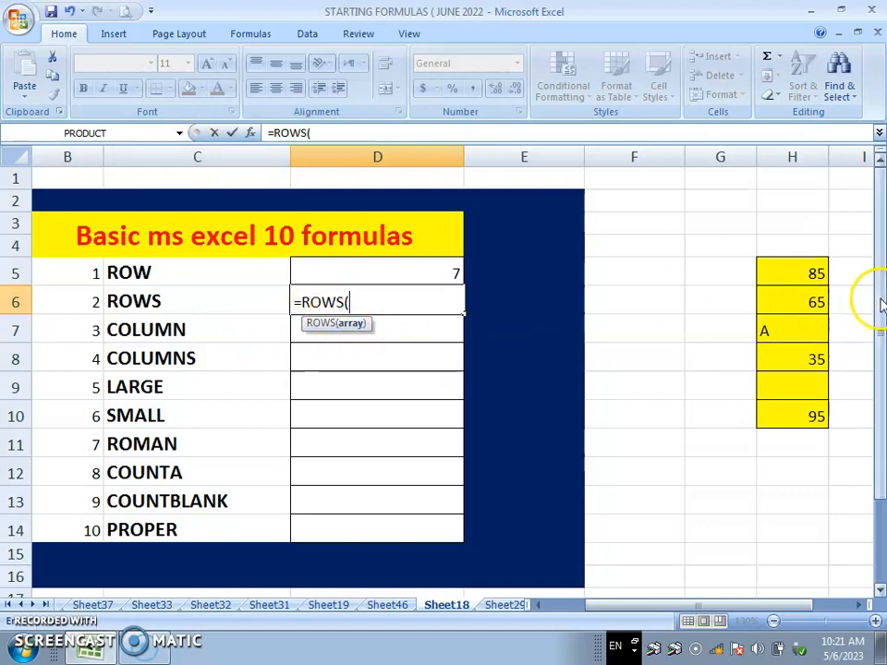
click(794, 270)
drag(793, 271, 806, 413)
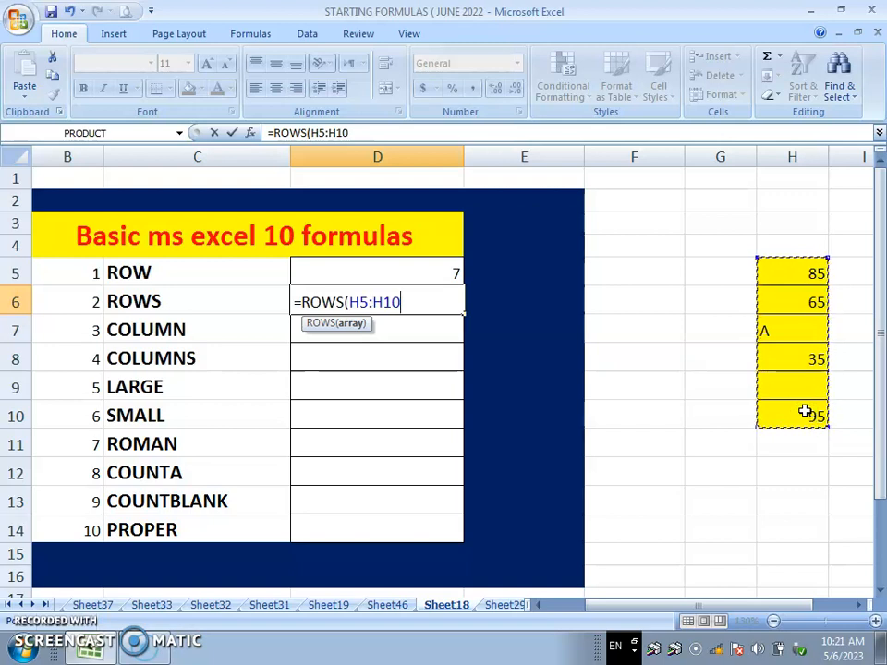
text())
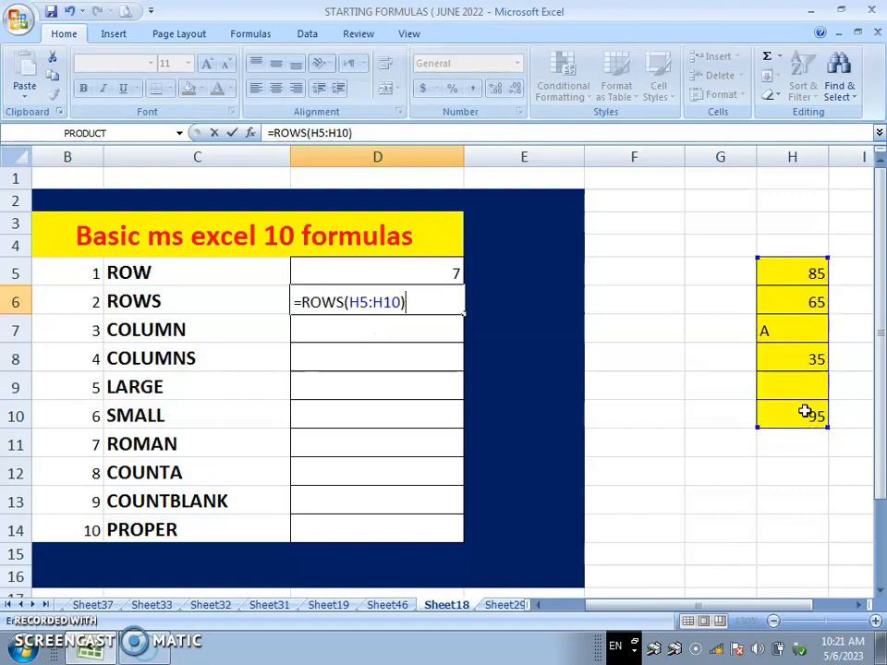
key(Return)
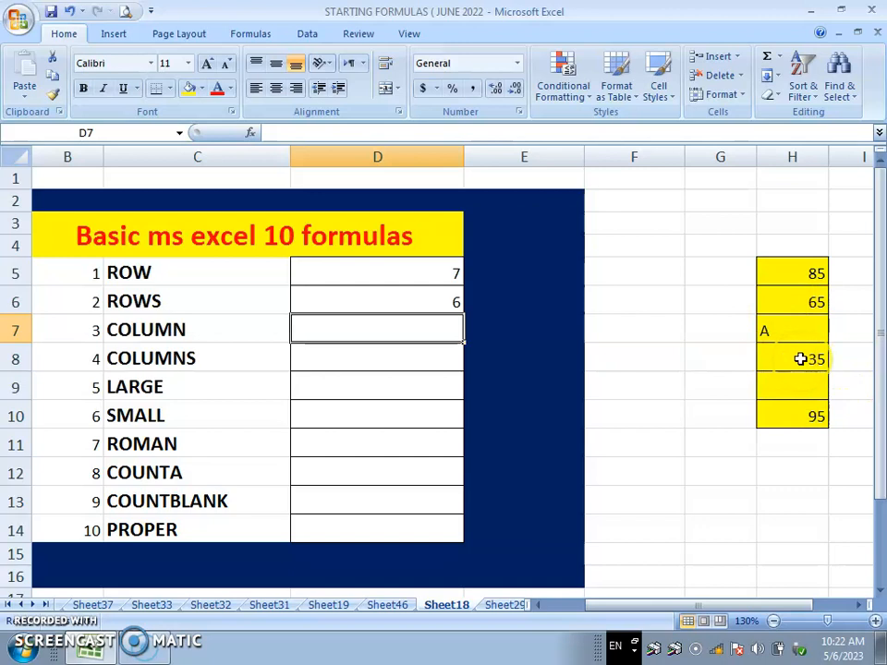
Enter =COLUMN(H8) in D7 beside the COLUMN label to return that cell's column number.
text(=)
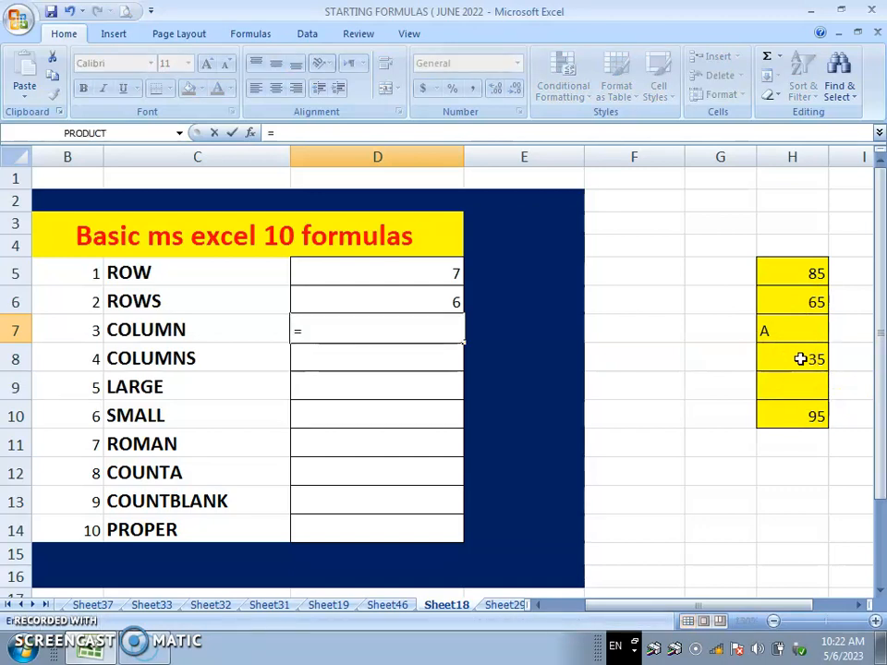
text(COLUMN()
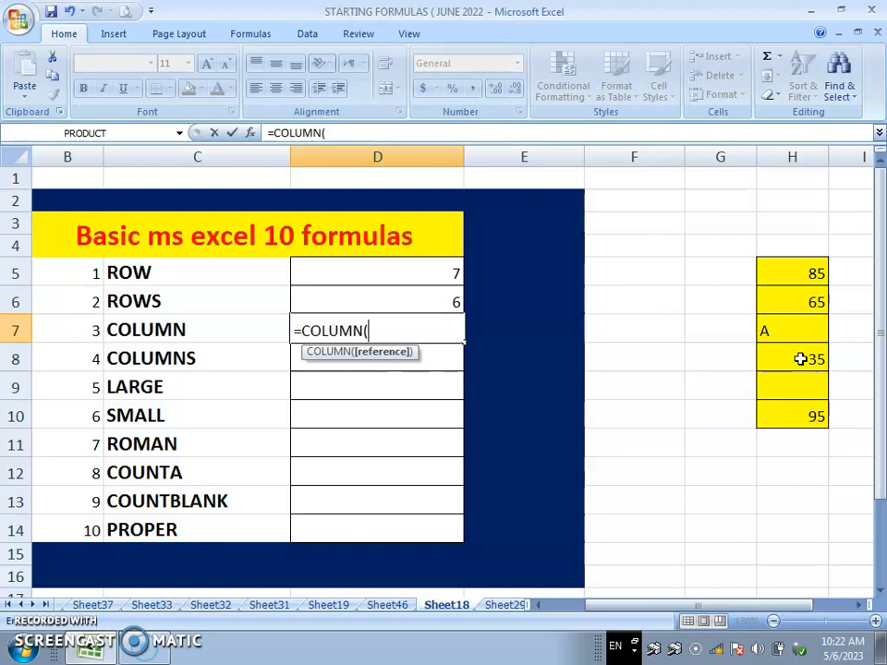
click(800, 359)
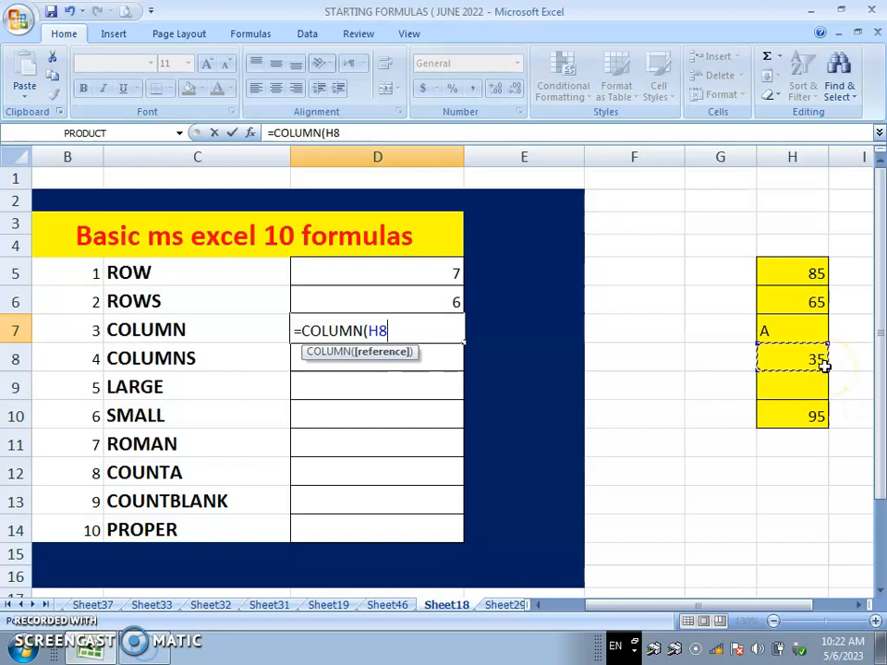
text())
key(Return)
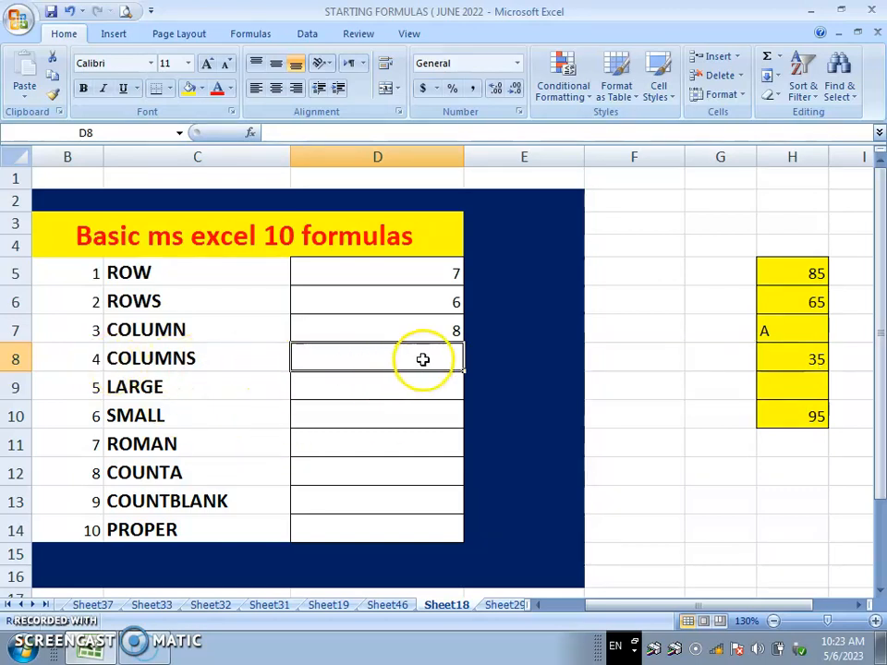
Enter =COLUMNS(B5:D5) in D8 beside the COLUMNS label and select the finished cell.
text(=)
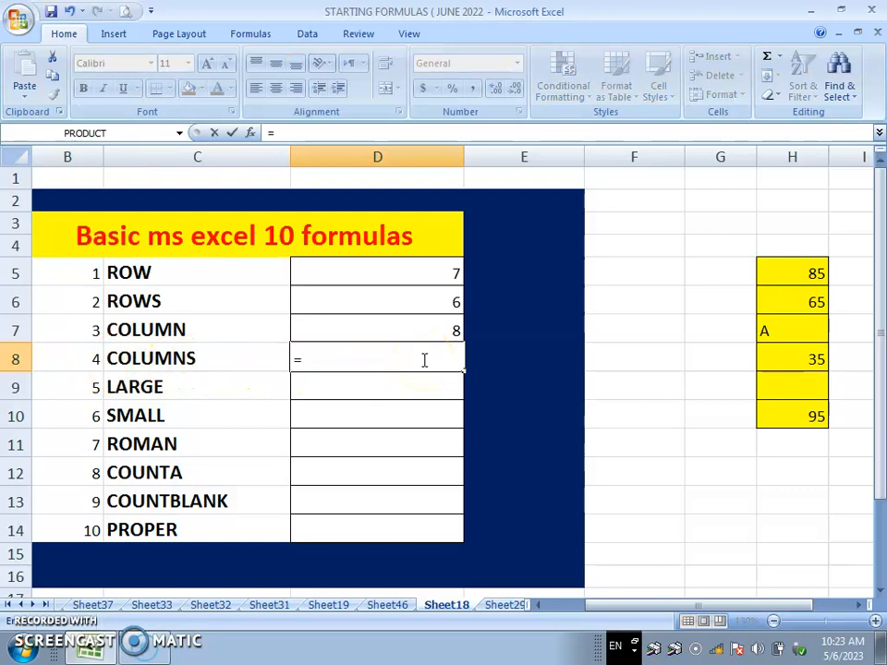
text(COLUMN)
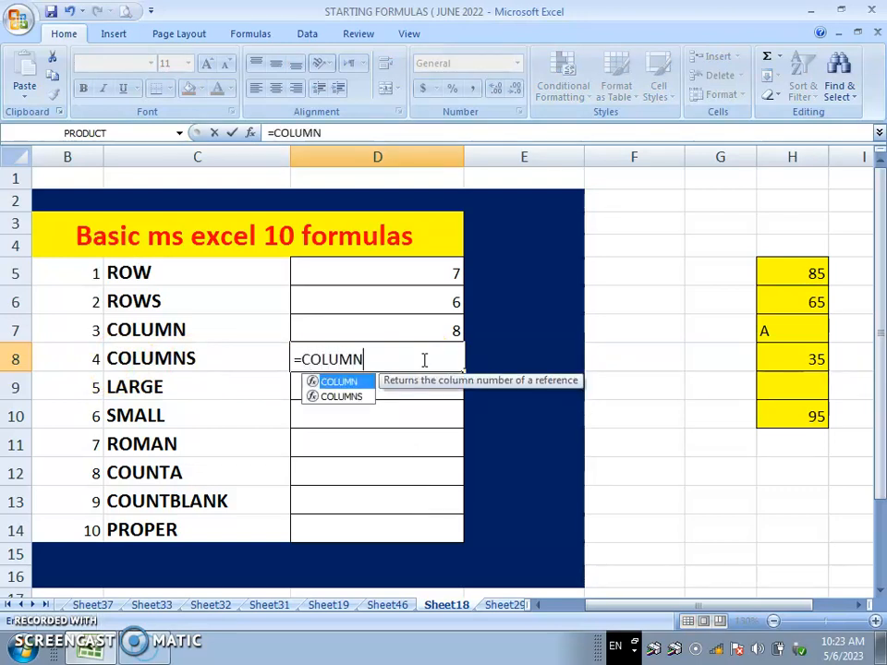
text(S()
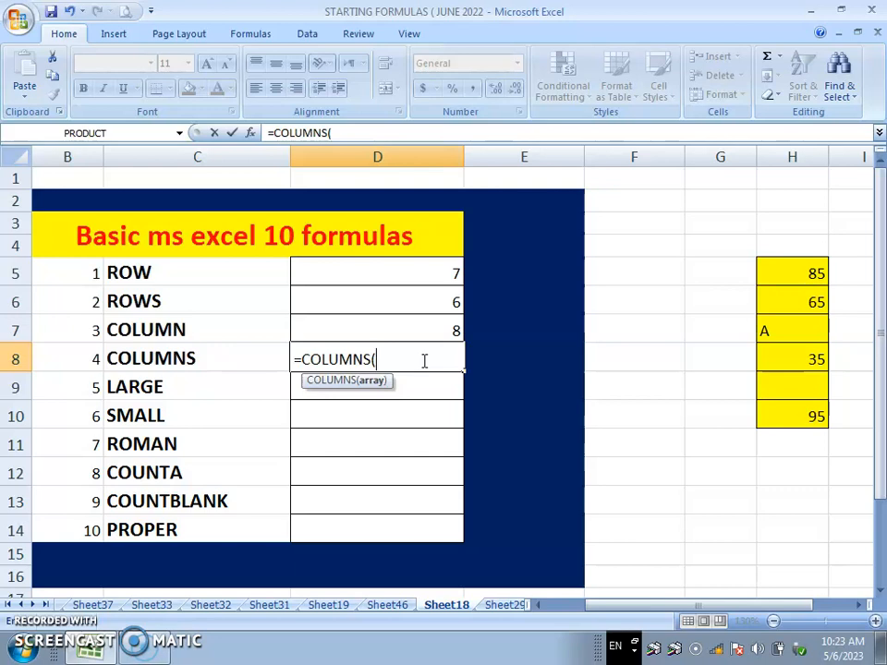
click(401, 355)
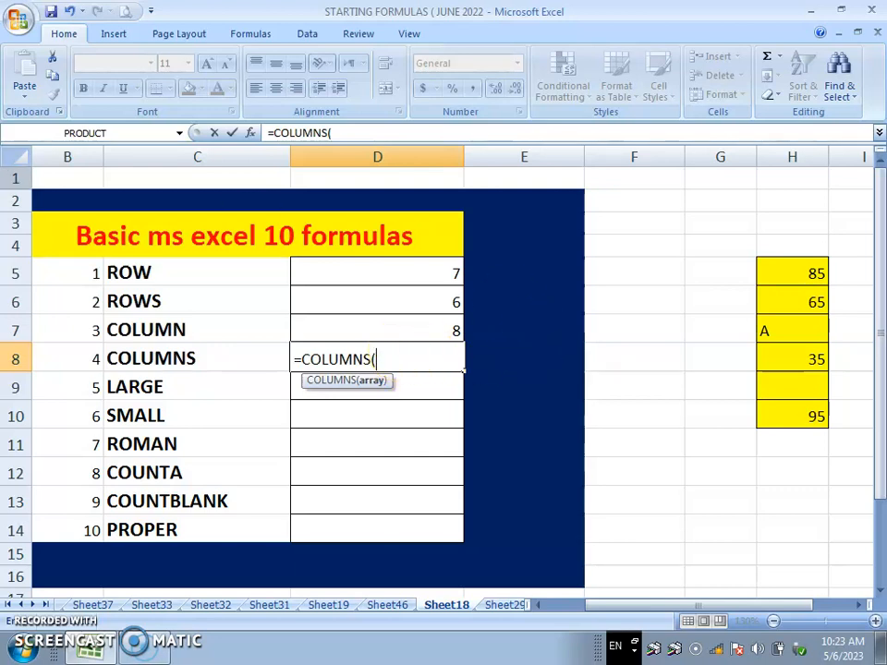
drag(73, 272, 378, 272)
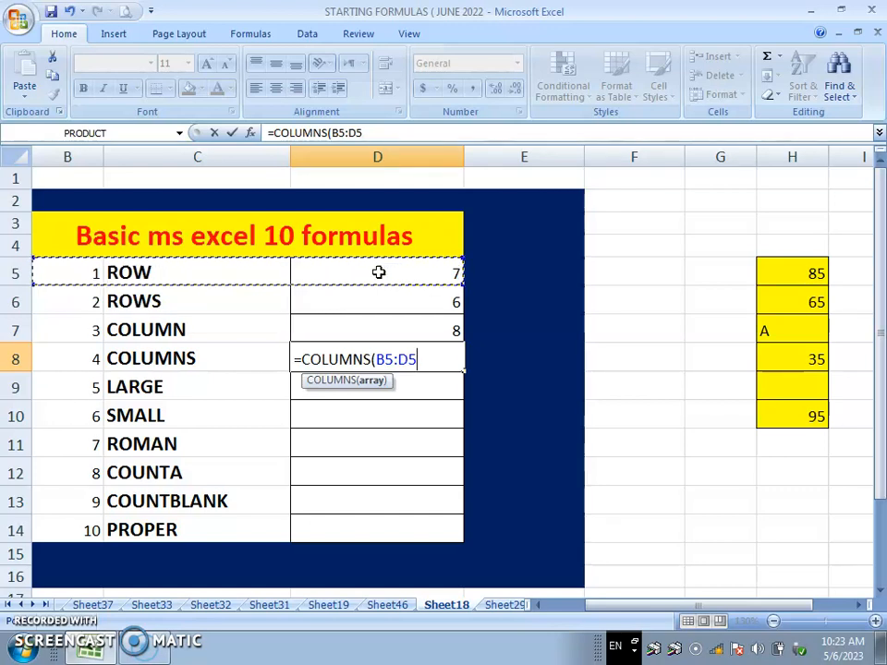
text())
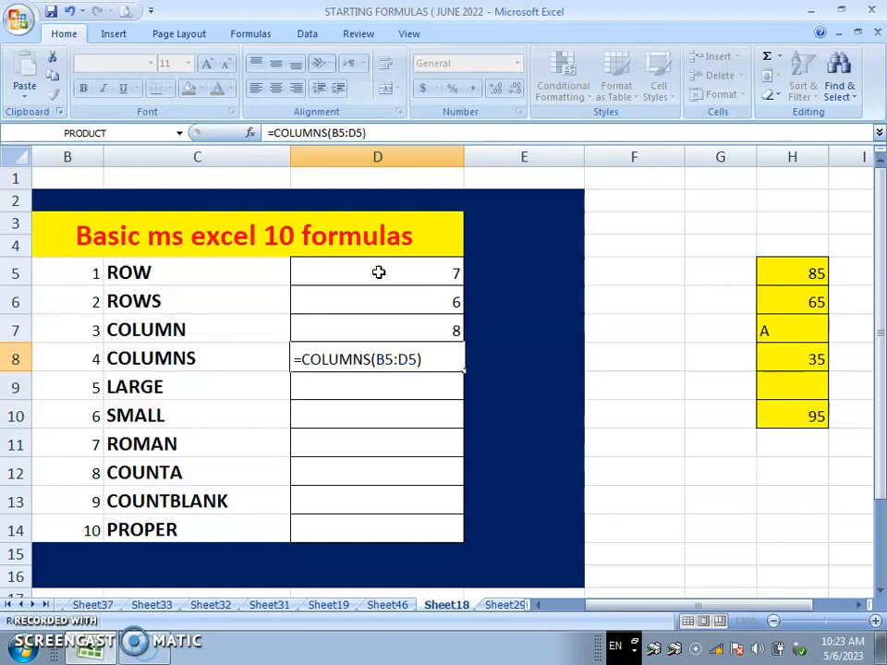
key(Return)
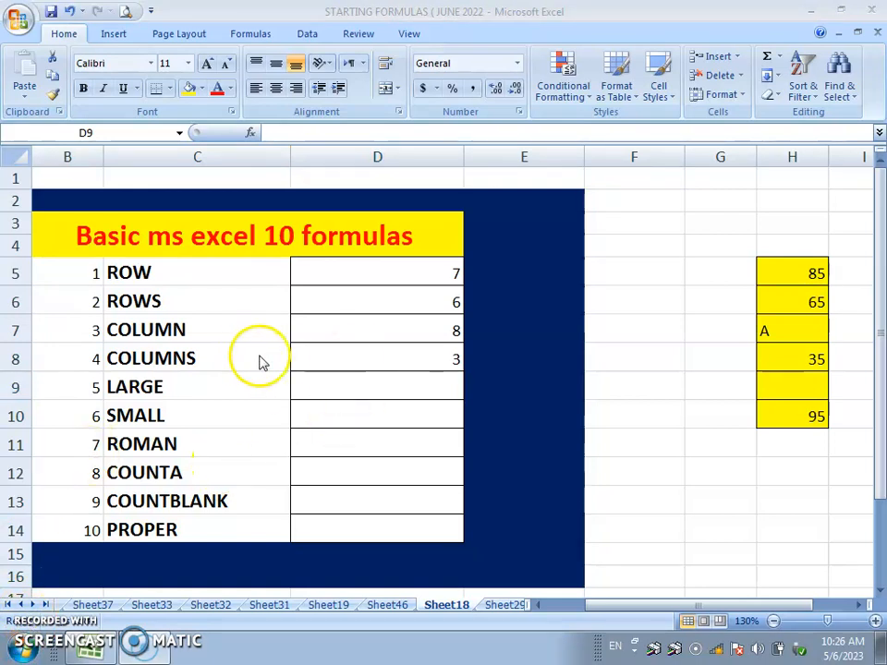
click(395, 356)
click(395, 357)
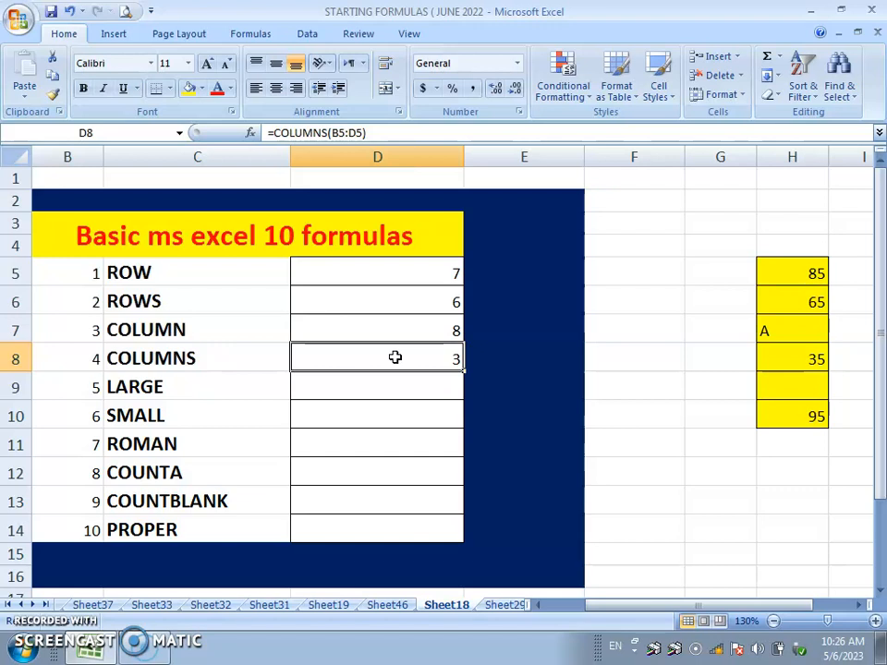
Enter the heading ROMAN in D27, in the blank area below the formula table, and go to D29.
scroll(793, 458, down, 4)
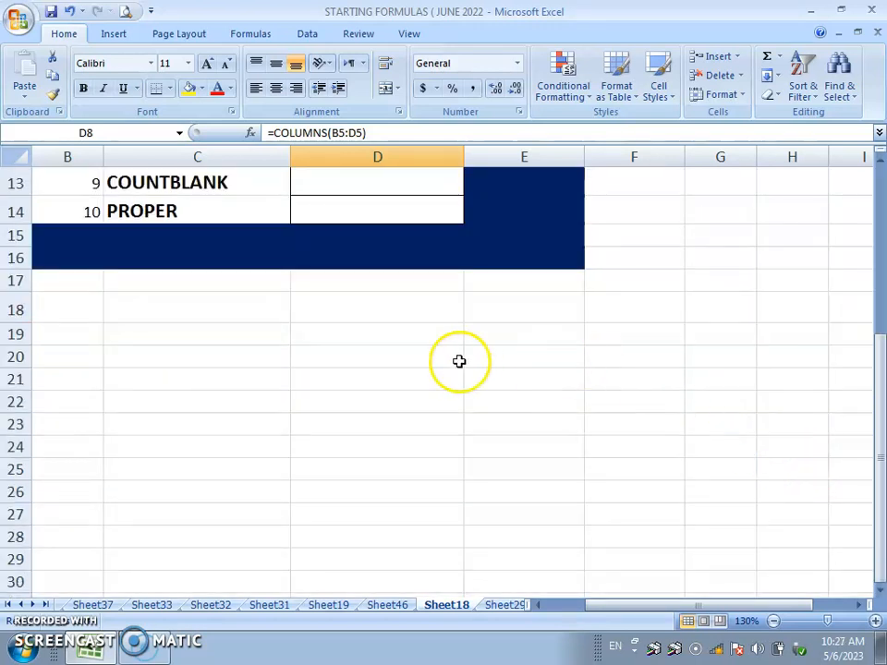
scroll(453, 362, down, 1)
scroll(448, 362, down, 2)
click(376, 286)
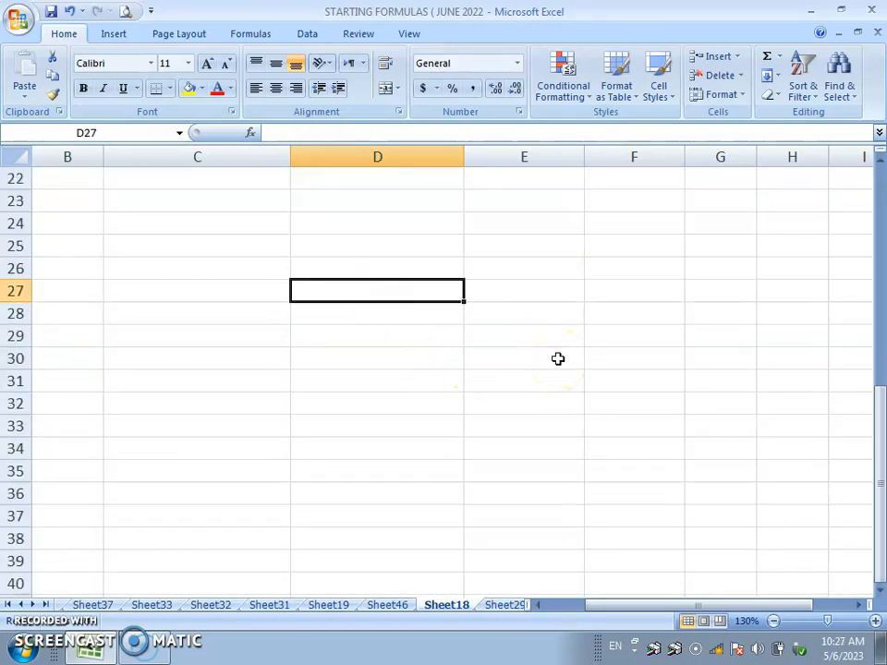
text(ROMAN)
key(Return)
key(Return)
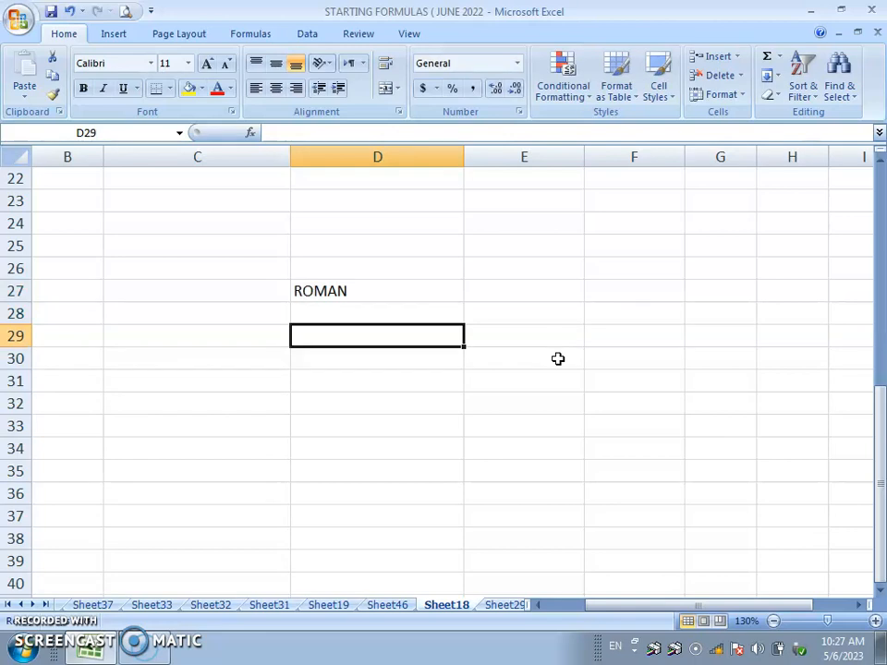
Fill D29:D35 with the sample numbers 1, 2, 5, 10, 15, 20 and 30.
text(1)
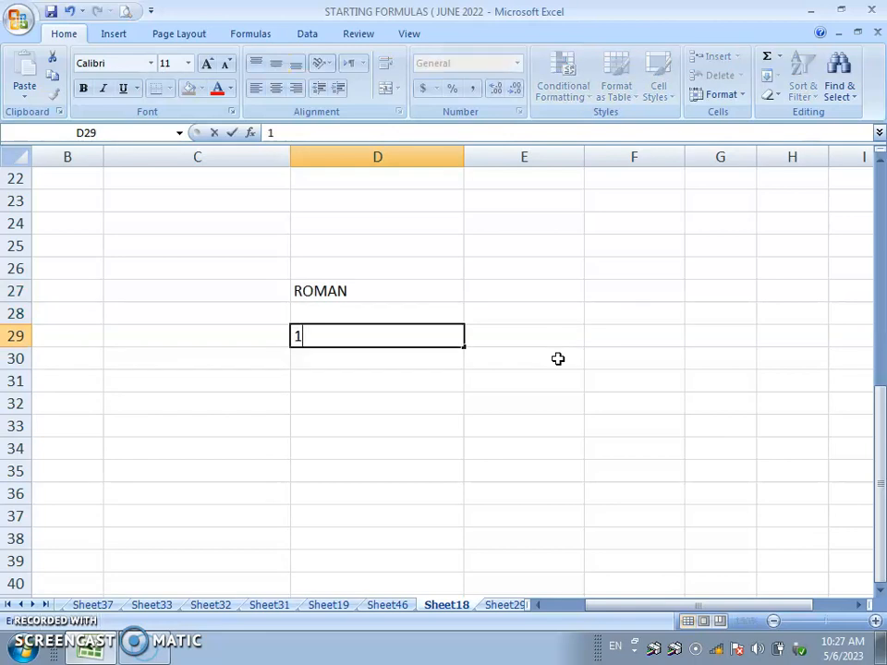
key(Return)
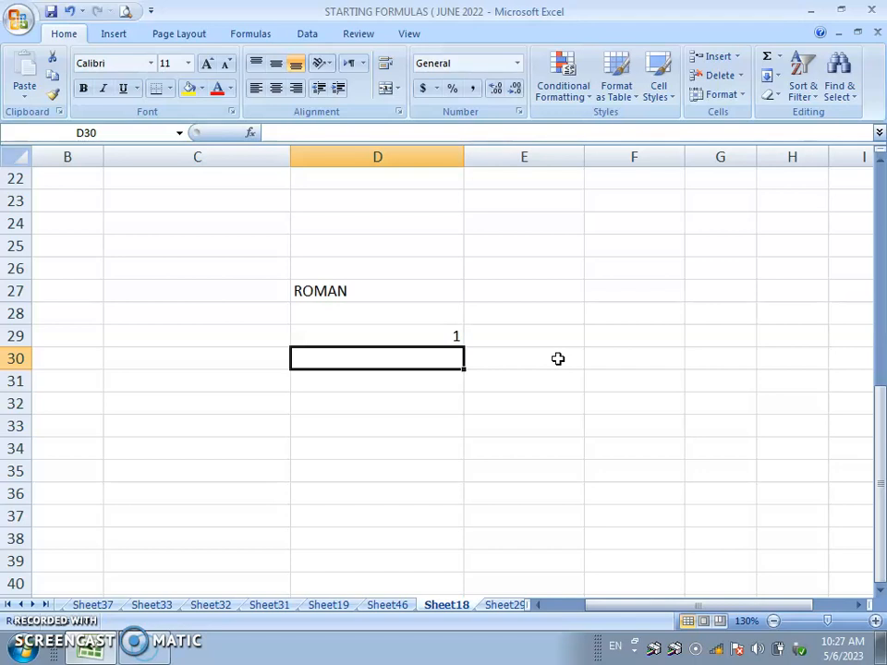
text(2)
key(Return)
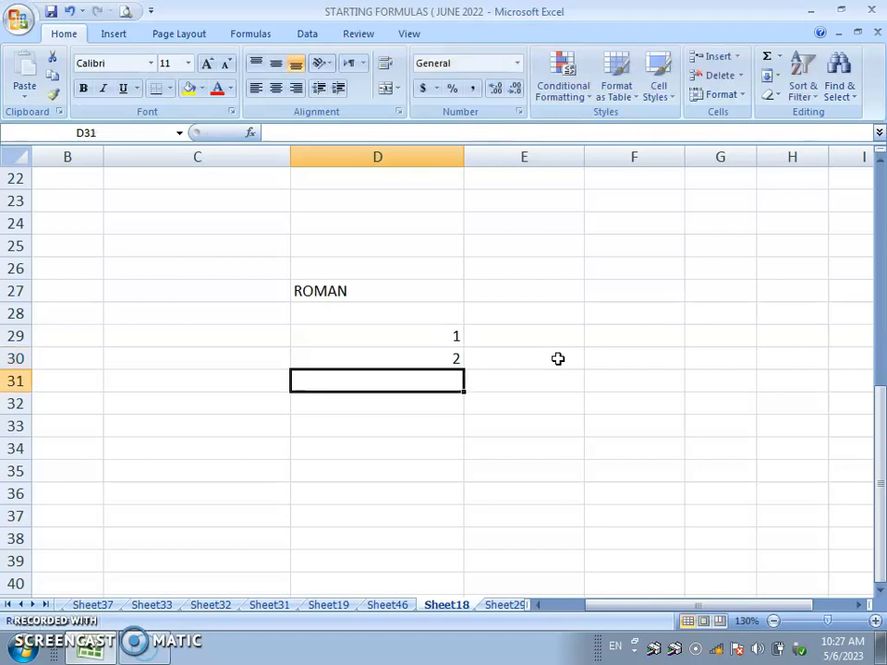
text(5)
key(Return)
text(10)
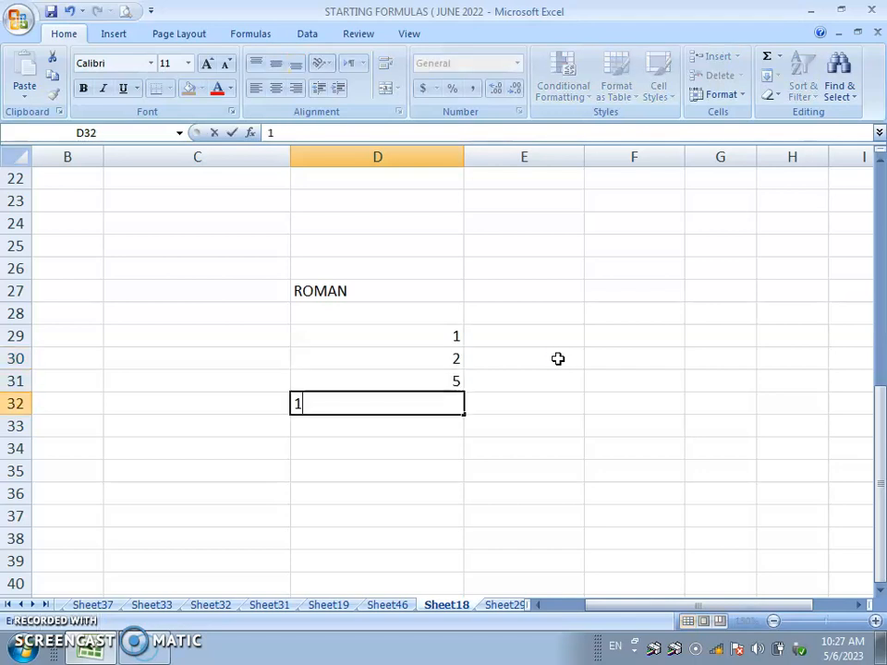
key(Return)
text(15)
key(Return)
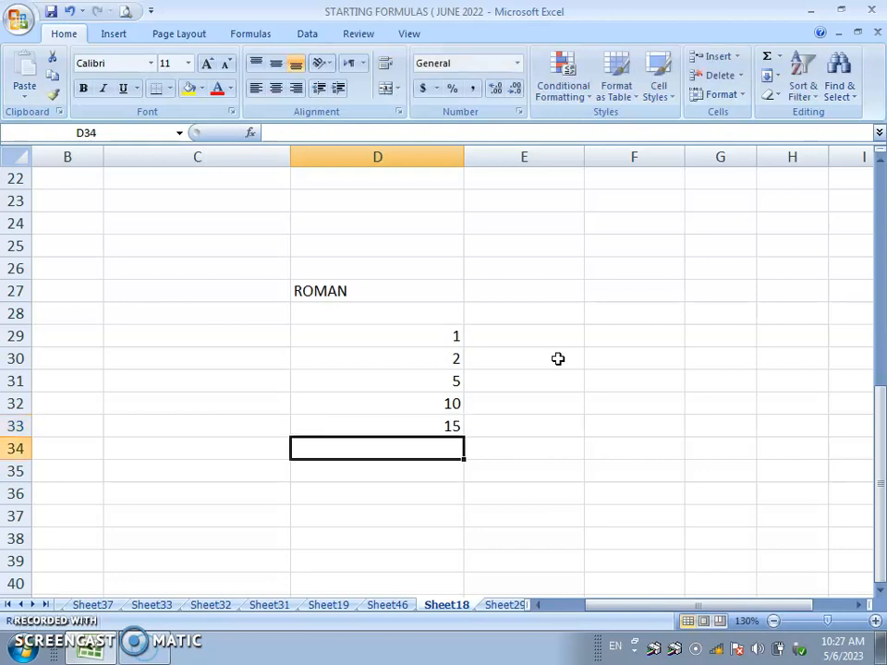
text(20)
key(Return)
text(30)
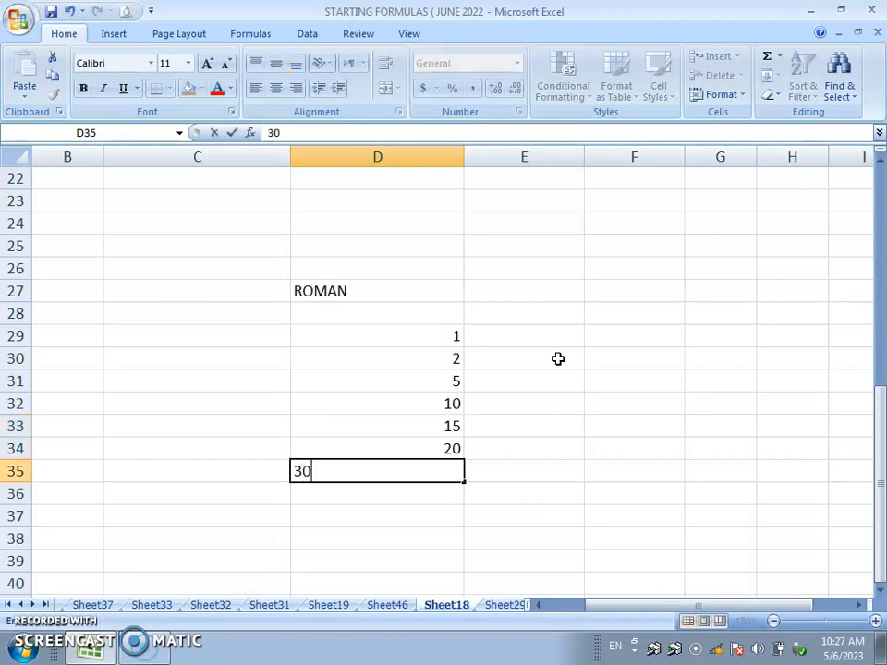
key(Return)
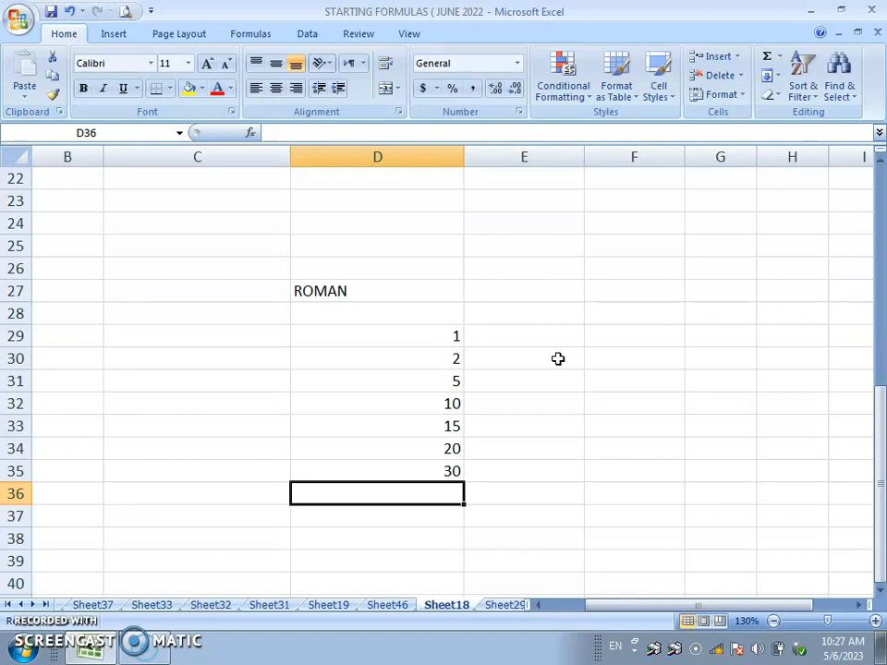
Enter =ROMAN(D29) in E29 to convert the adjacent number to a Roman numeral.
click(543, 343)
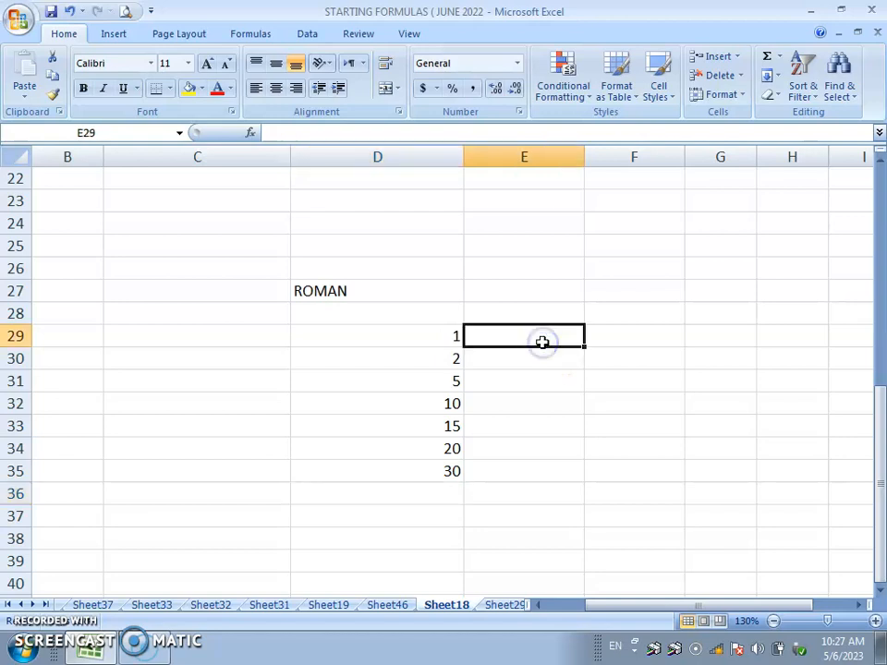
text(=ROM)
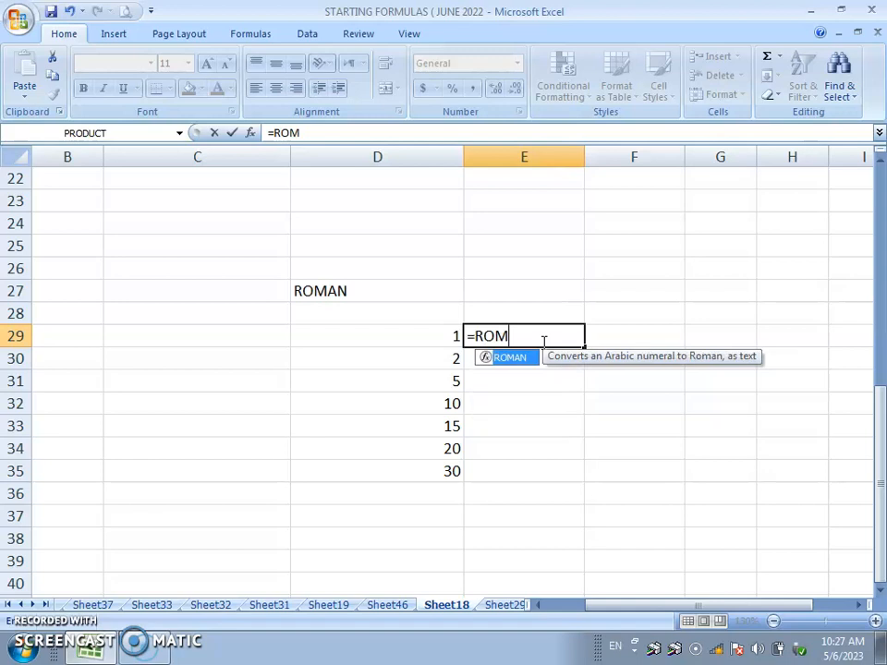
key(Tab)
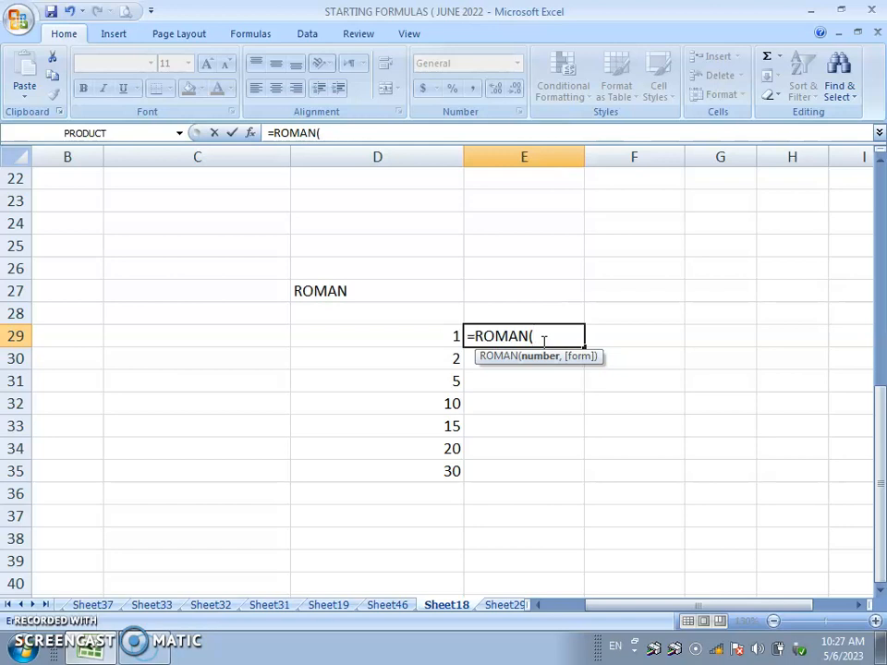
click(400, 336)
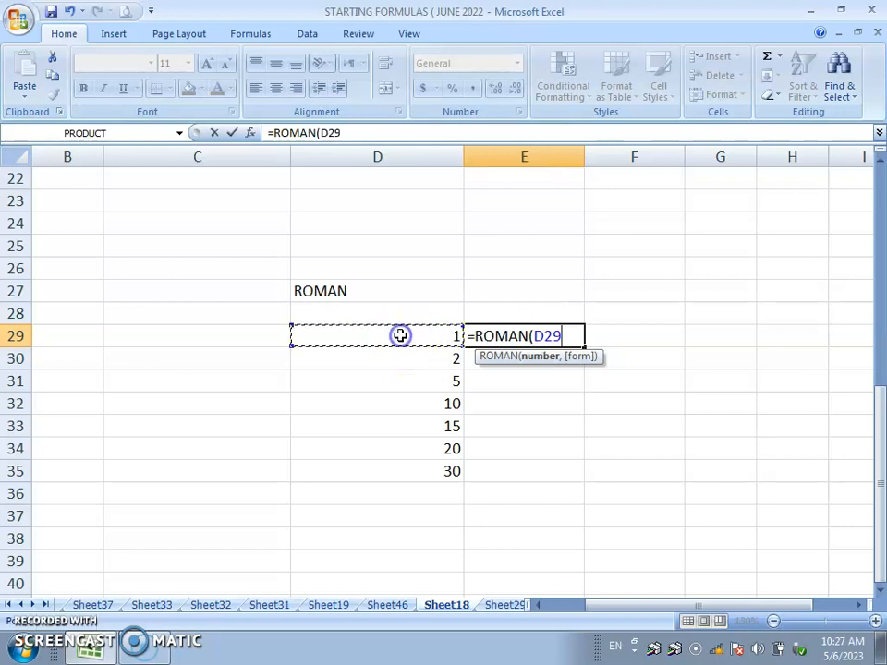
text())
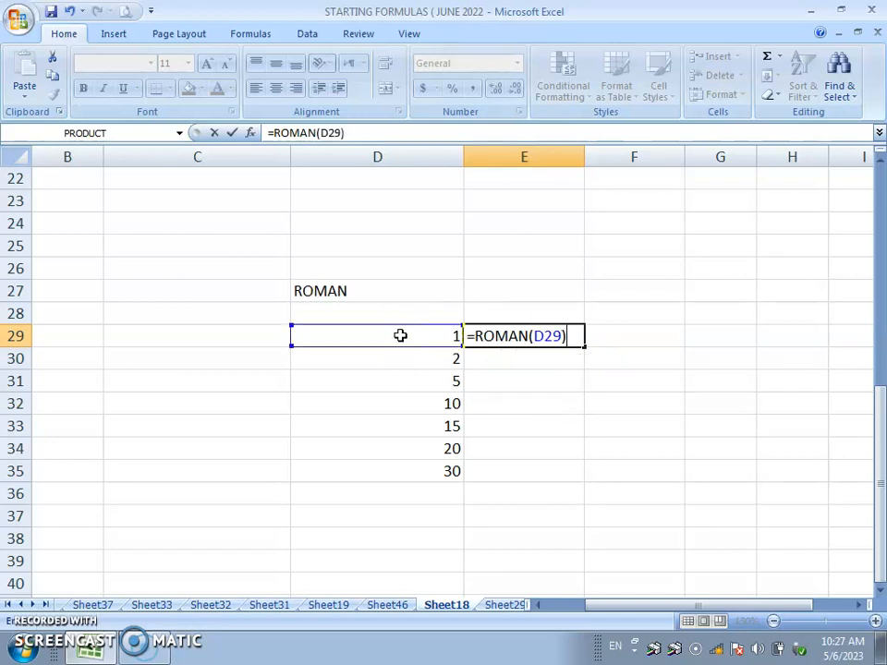
key(Return)
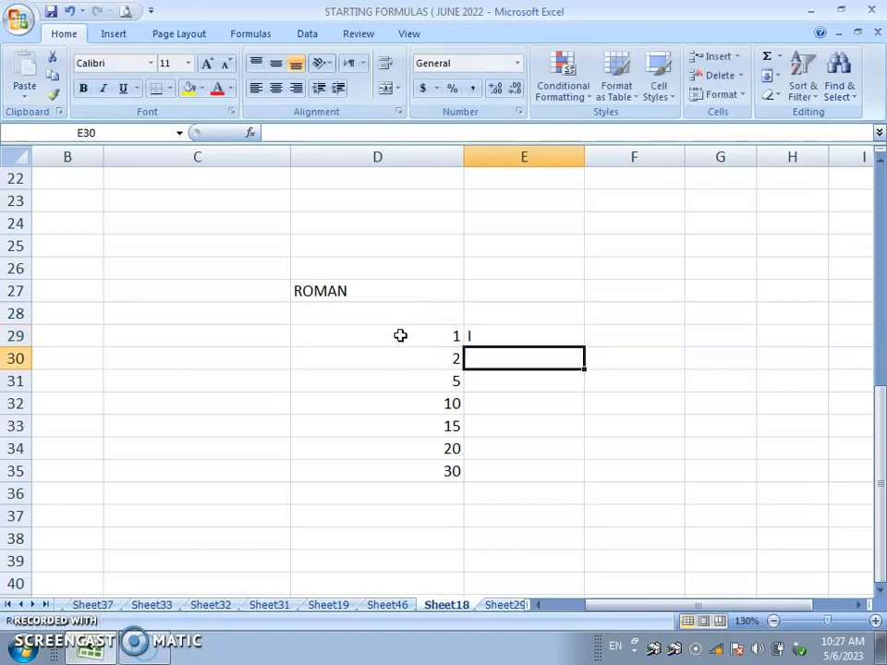
Center cells E29:E35 both horizontally and vertically, and reselect E29.
click(490, 336)
drag(491, 335, 497, 472)
click(275, 88)
click(276, 63)
click(519, 388)
click(522, 338)
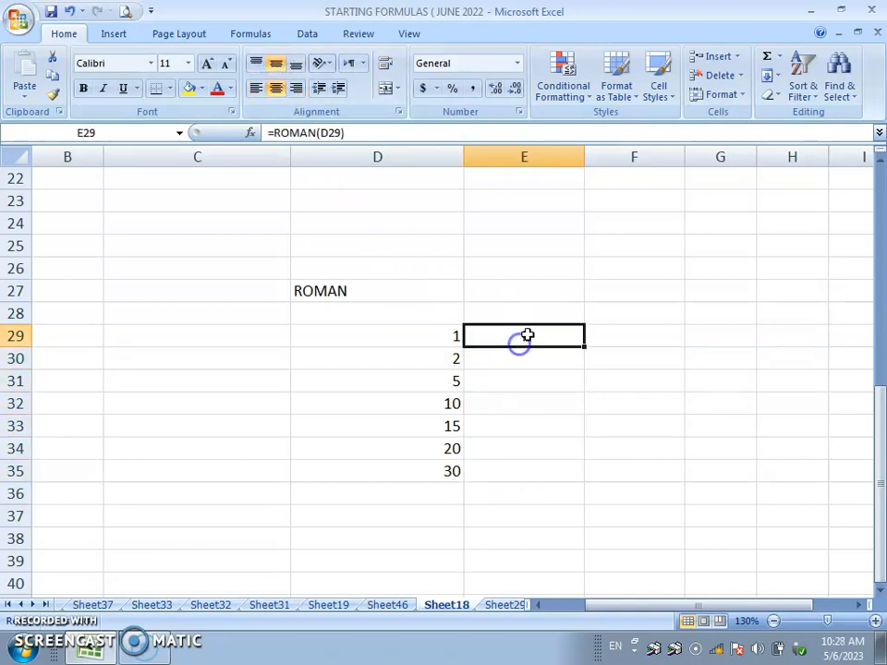
Copy the ROMAN formula from E29 down through E35 beside the sample numbers.
drag(538, 362, 539, 465)
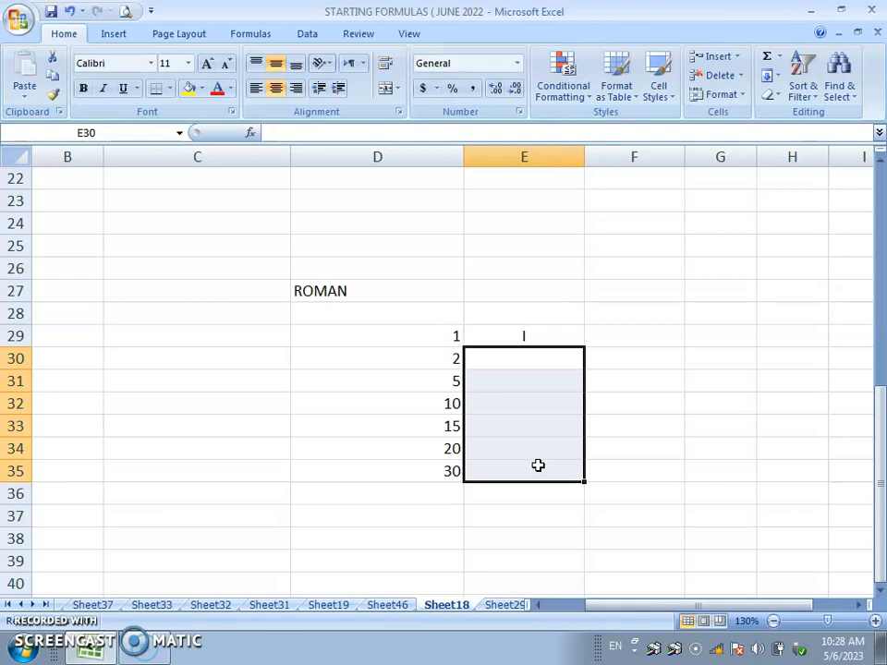
click(544, 335)
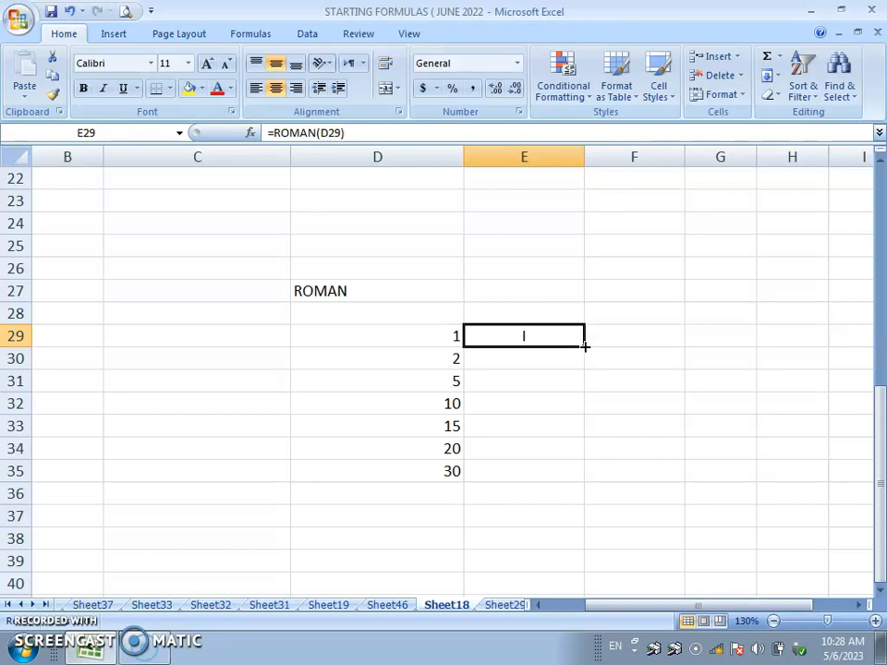
drag(584, 346, 582, 473)
click(693, 488)
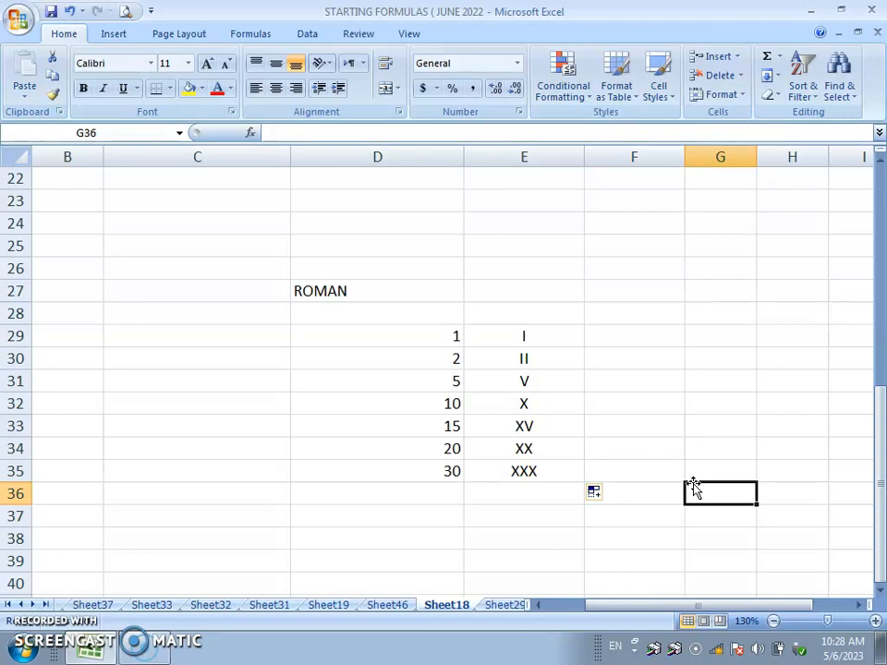
Replace the numbers in D29:D35 with 50, 100, 150, 200, 350, 450 and 500.
click(440, 340)
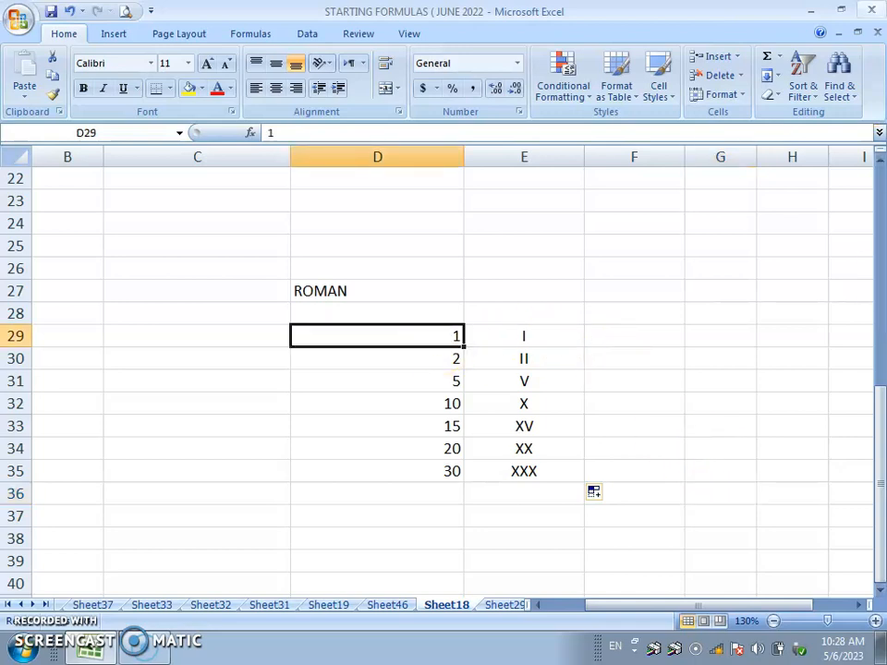
text(50)
key(Return)
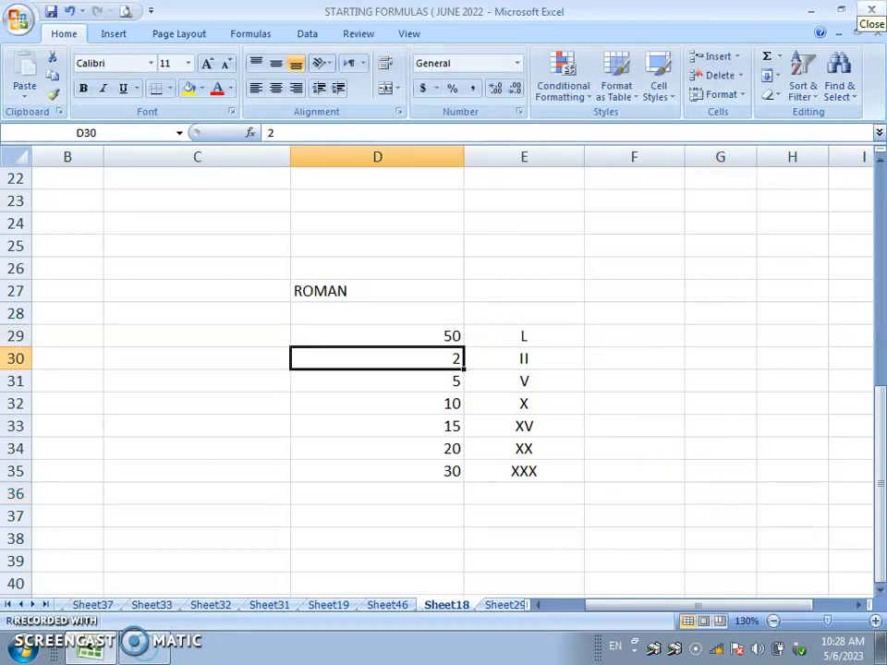
text(100)
key(Return)
text(150)
key(Return)
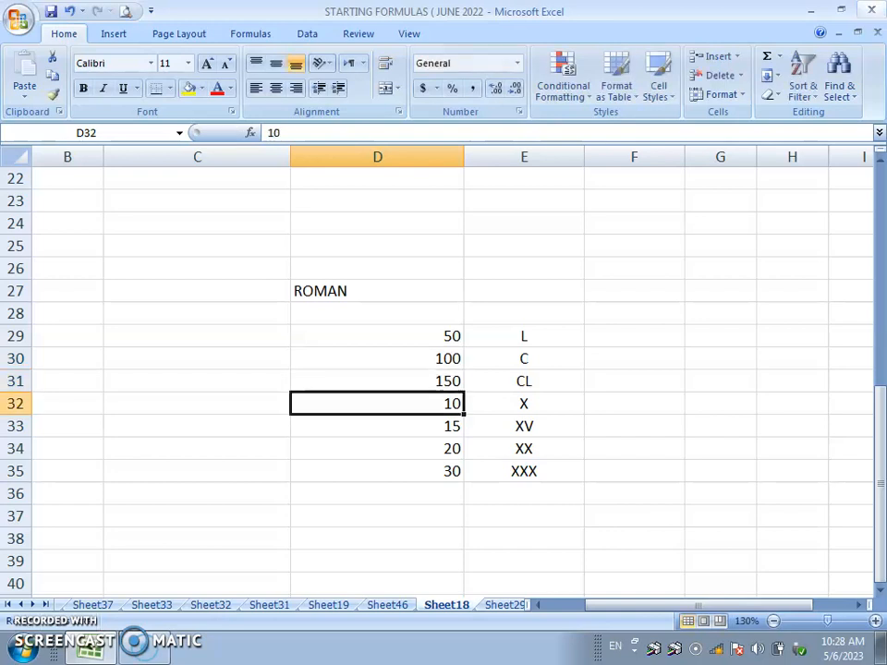
text(200)
key(Return)
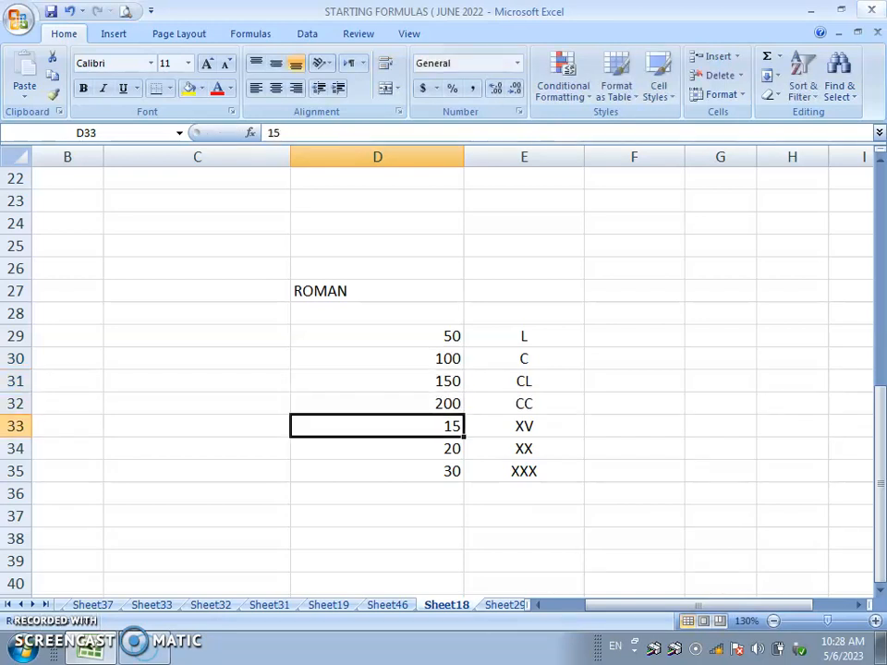
text(350)
key(Return)
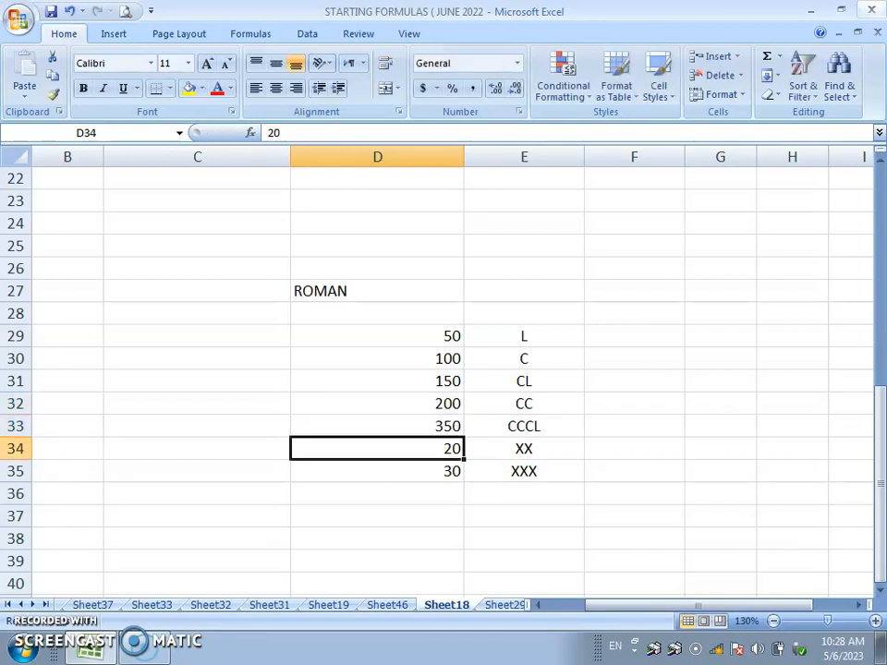
text(450)
key(Return)
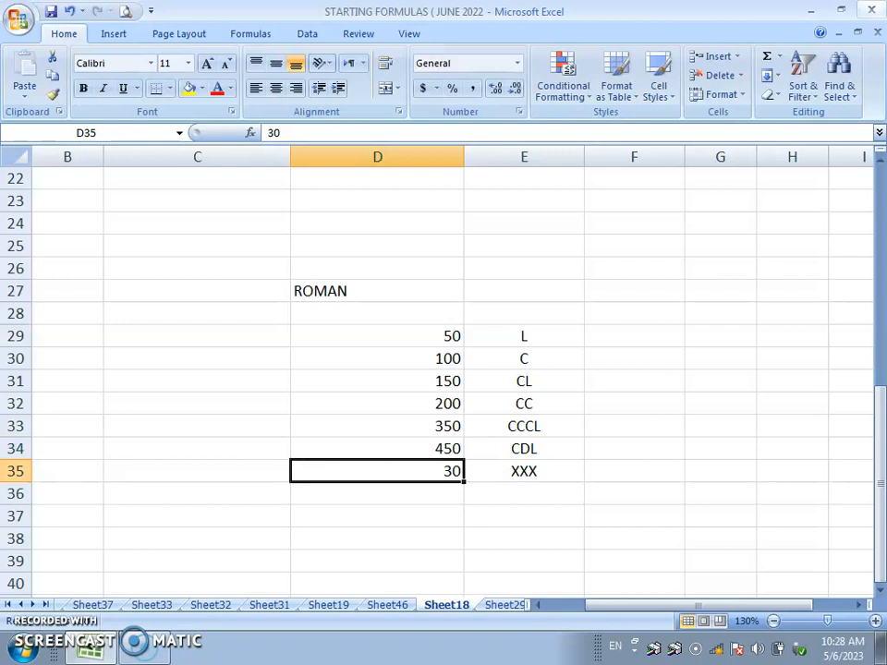
text(500)
key(Return)
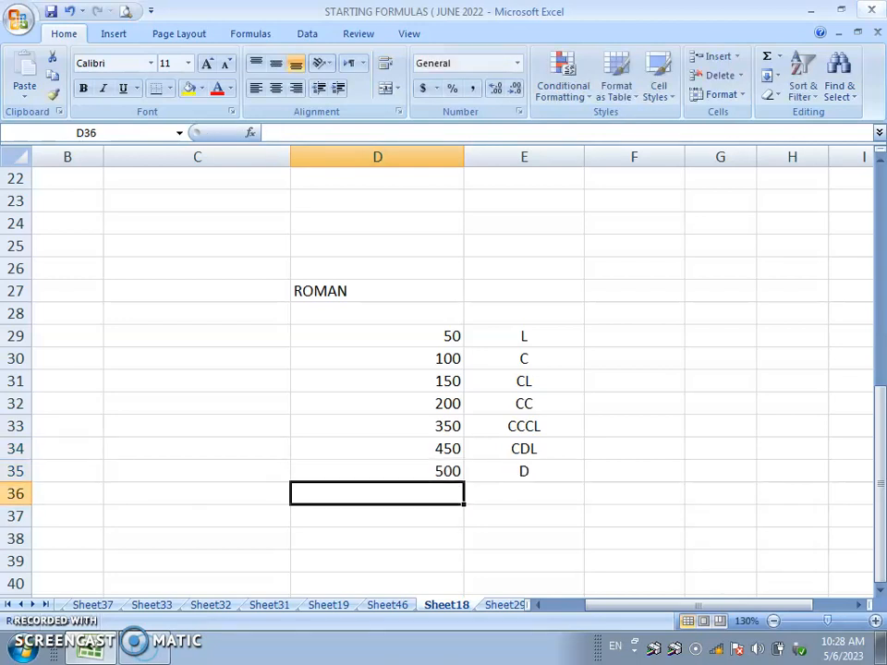
Change the numbers in D29:D32 to 1000, 1500, 2000 and 2500.
click(384, 345)
text(1000)
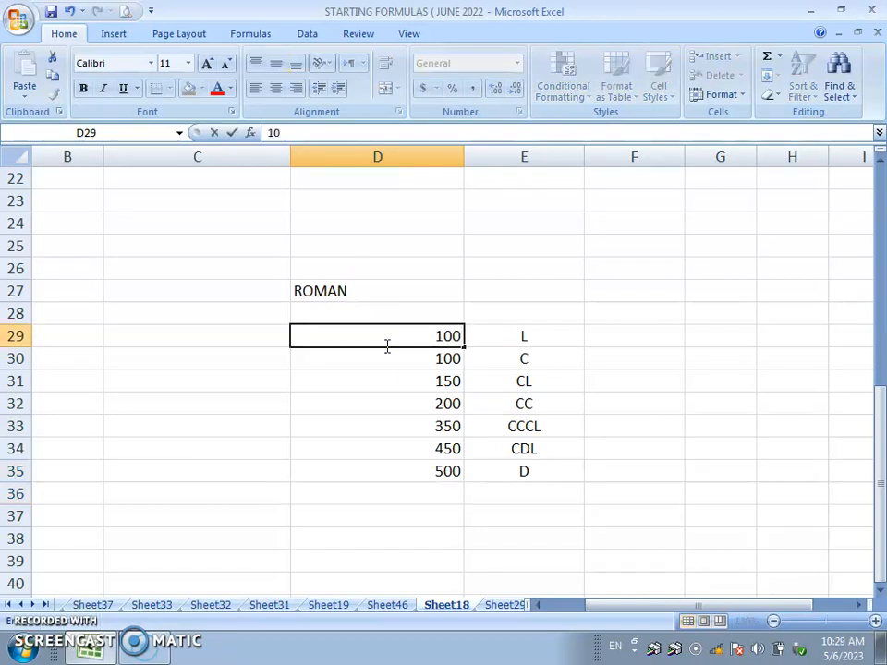
key(Return)
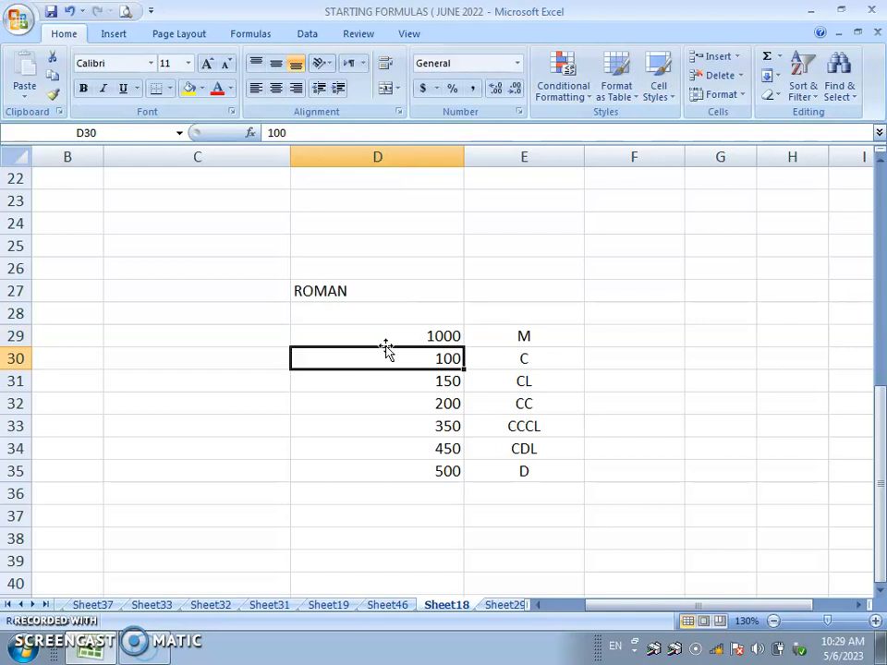
text(1500)
key(Return)
text(2000)
key(Return)
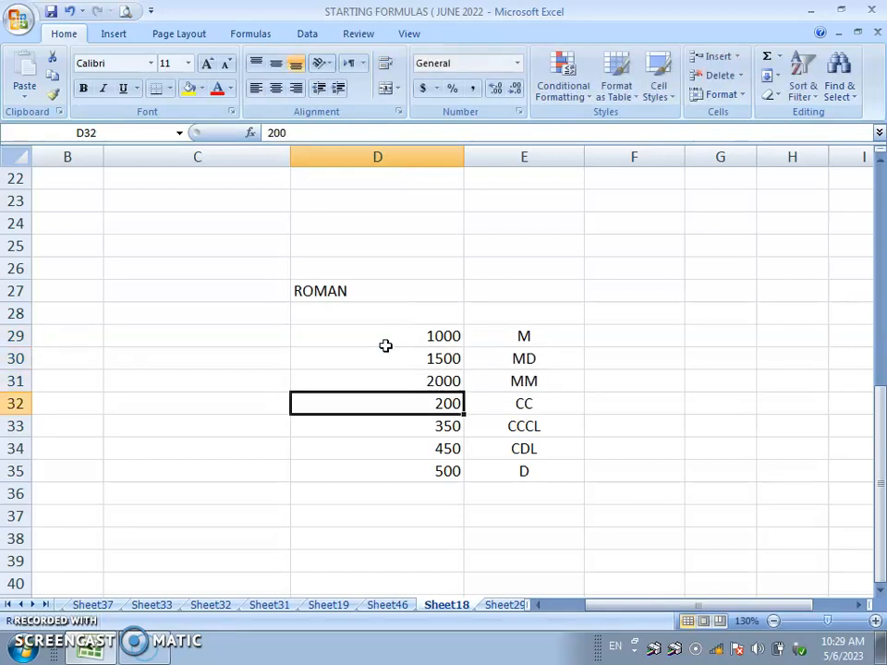
text(2500)
key(Return)
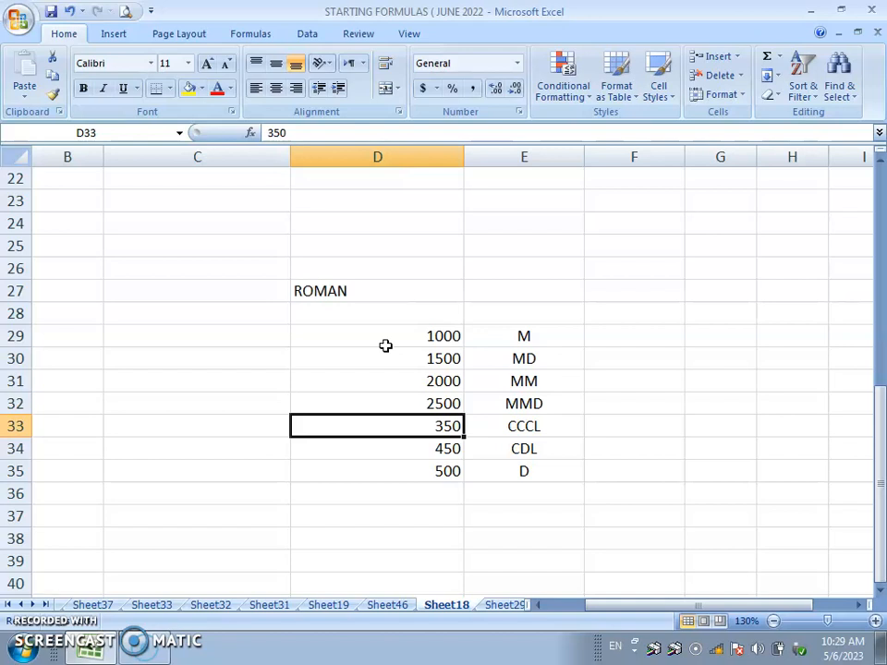
Enter a ROMAN formula in D11 that converts the number in H5 to a Roman numeral.
scroll(547, 426, up, 2)
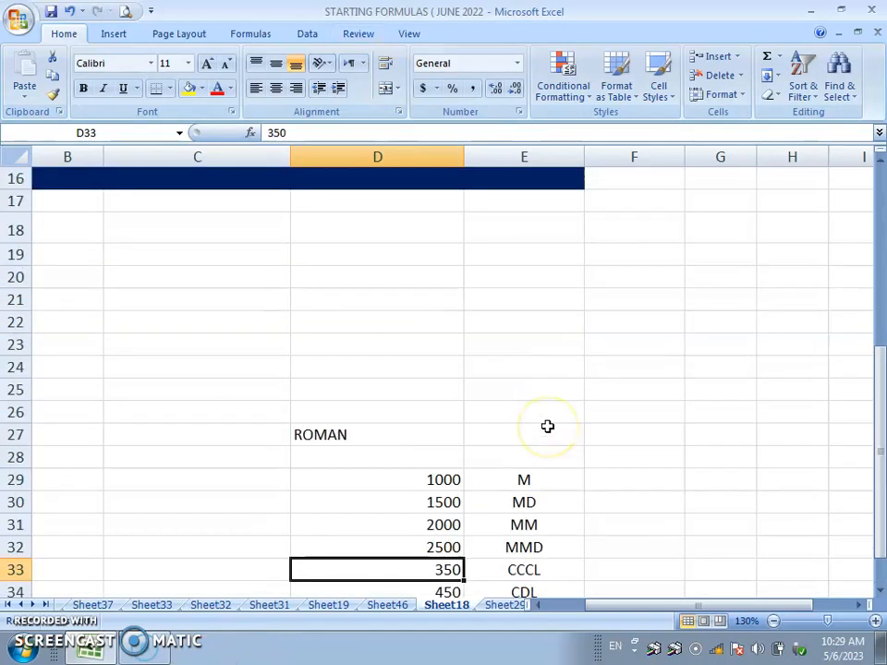
scroll(547, 426, up, 5)
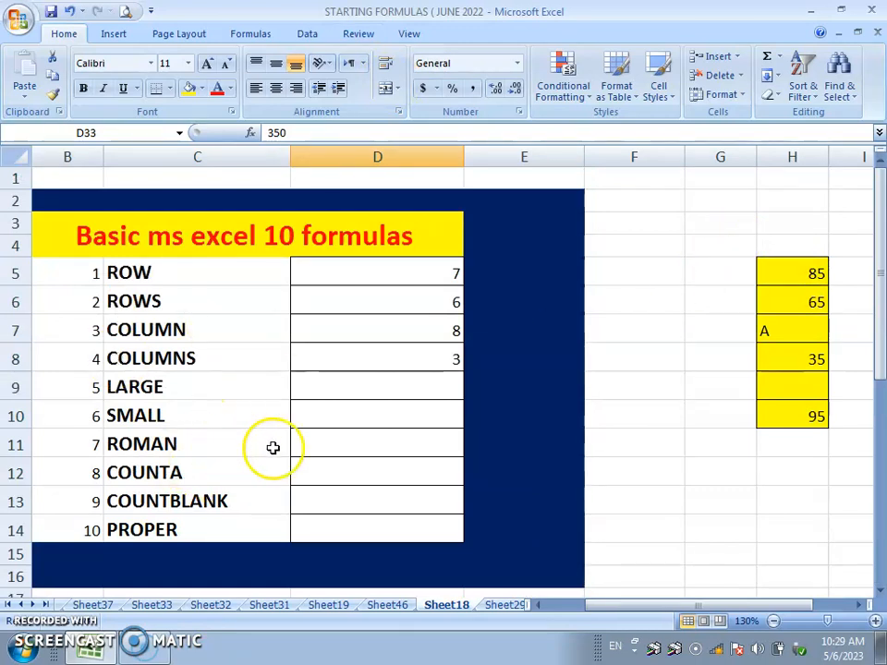
click(357, 446)
text(=)
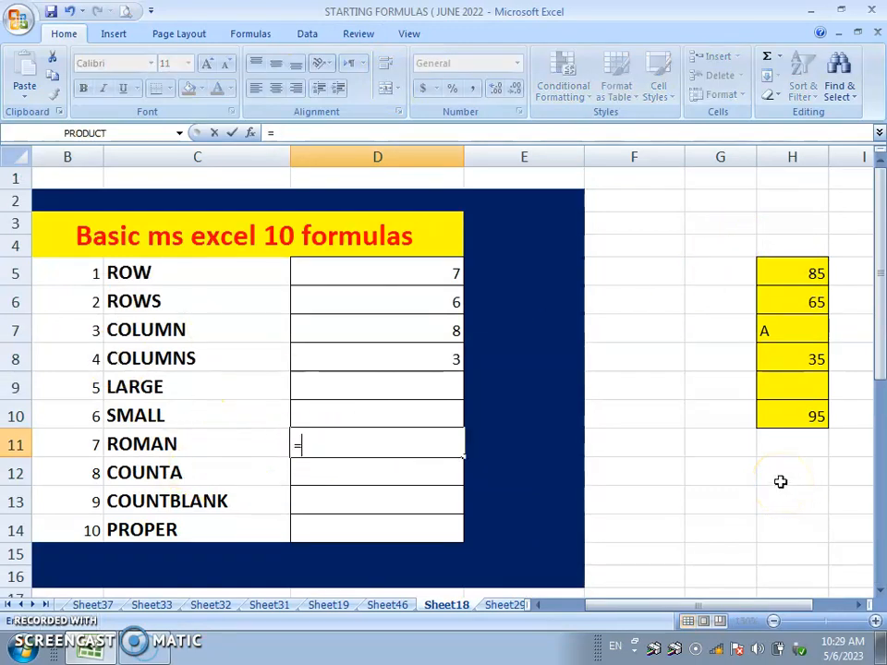
text(ROMAN()
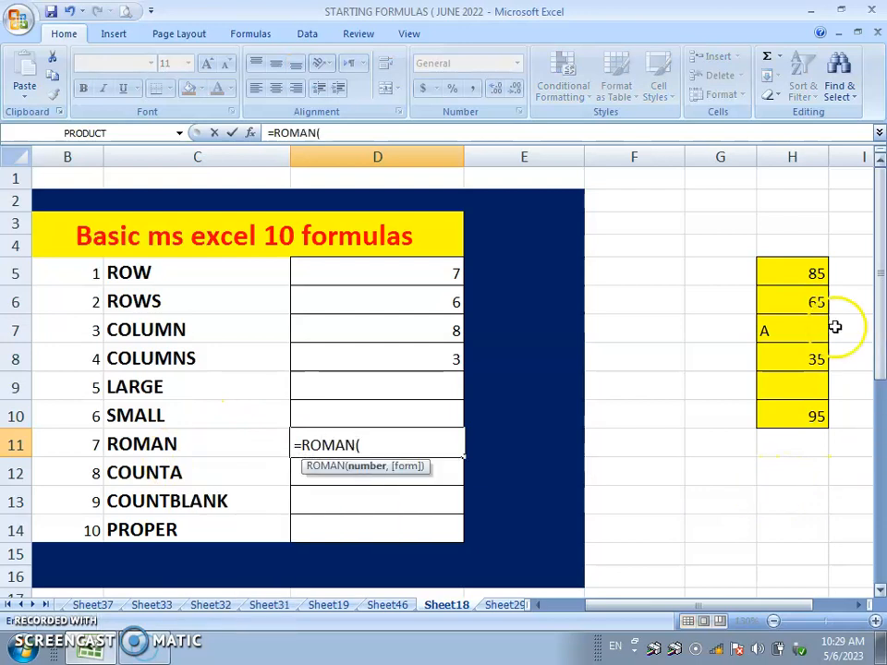
click(798, 275)
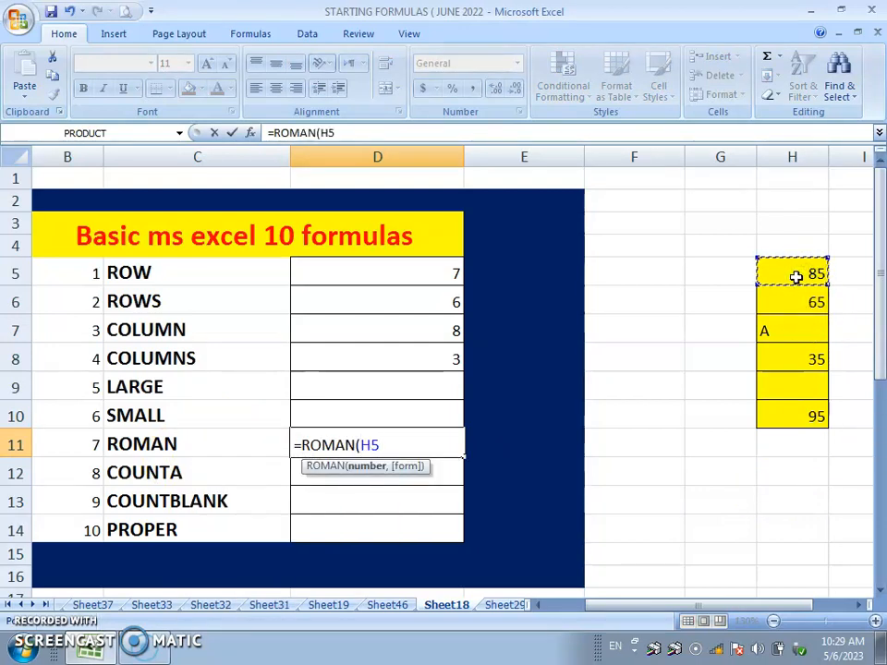
text())
key(Return)
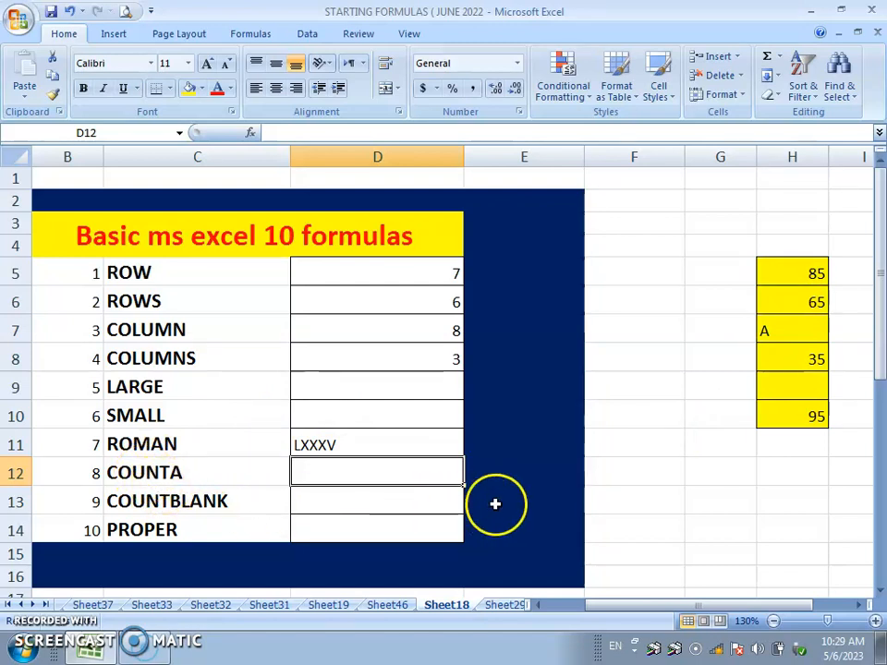
Try a COUNT formula over H5:H10 in the spare cell G13, and clear that cell again.
click(734, 500)
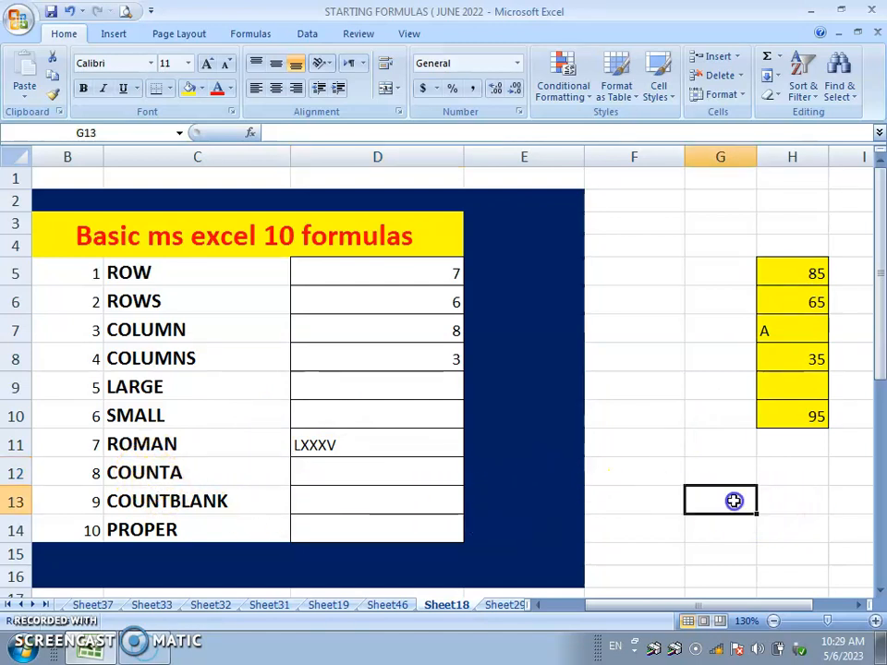
text(=COU)
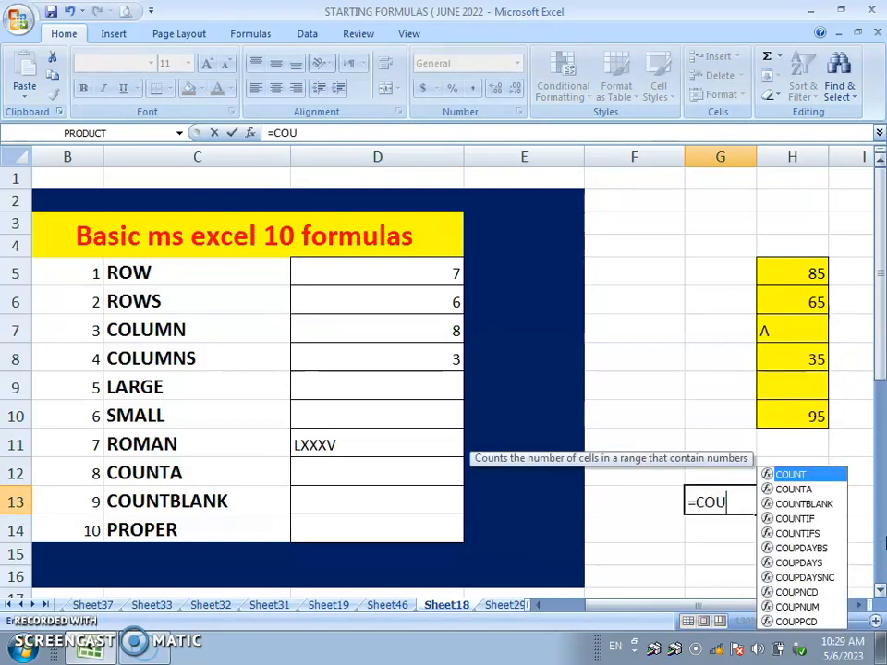
key(Tab)
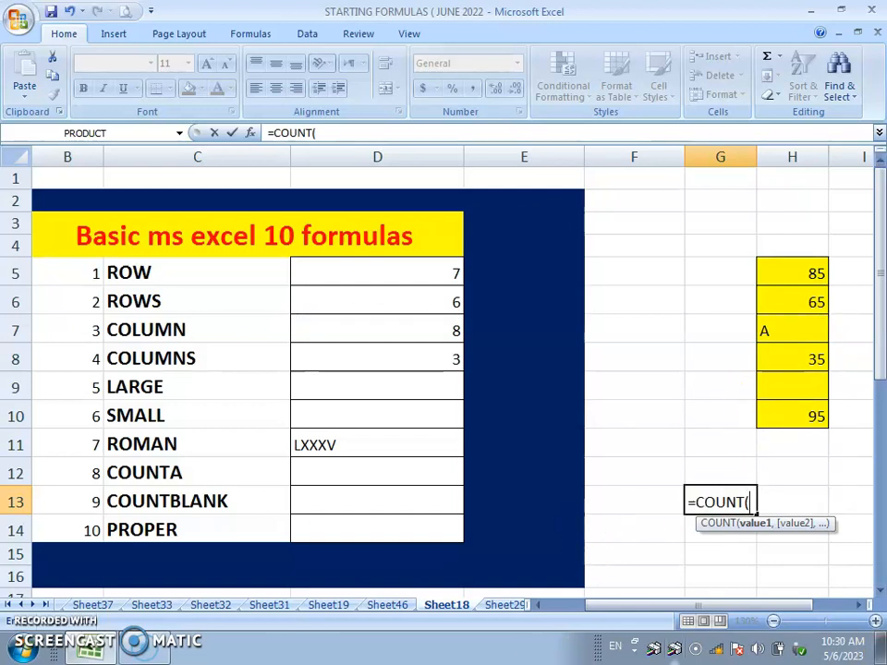
click(820, 376)
drag(819, 376, 798, 414)
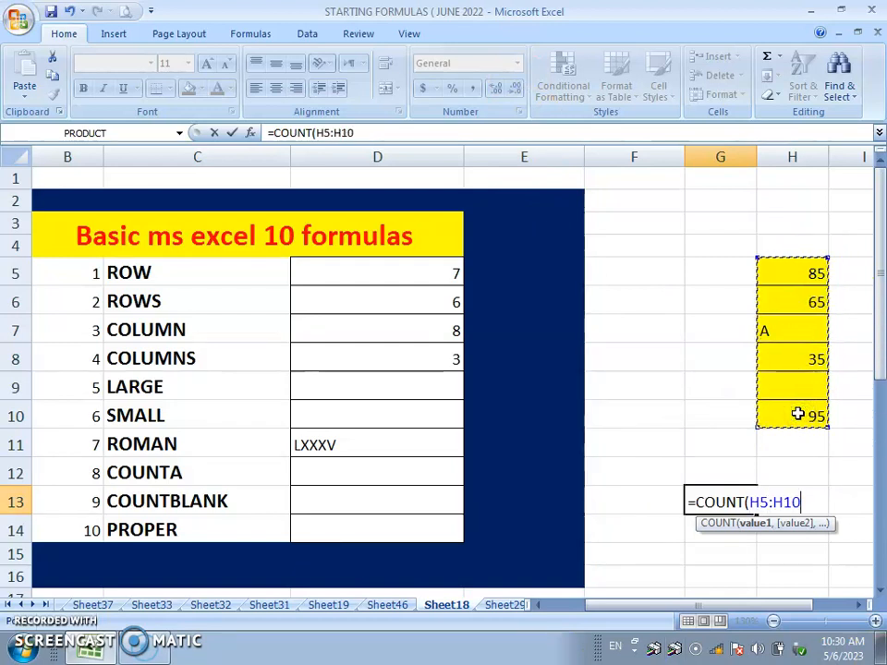
text())
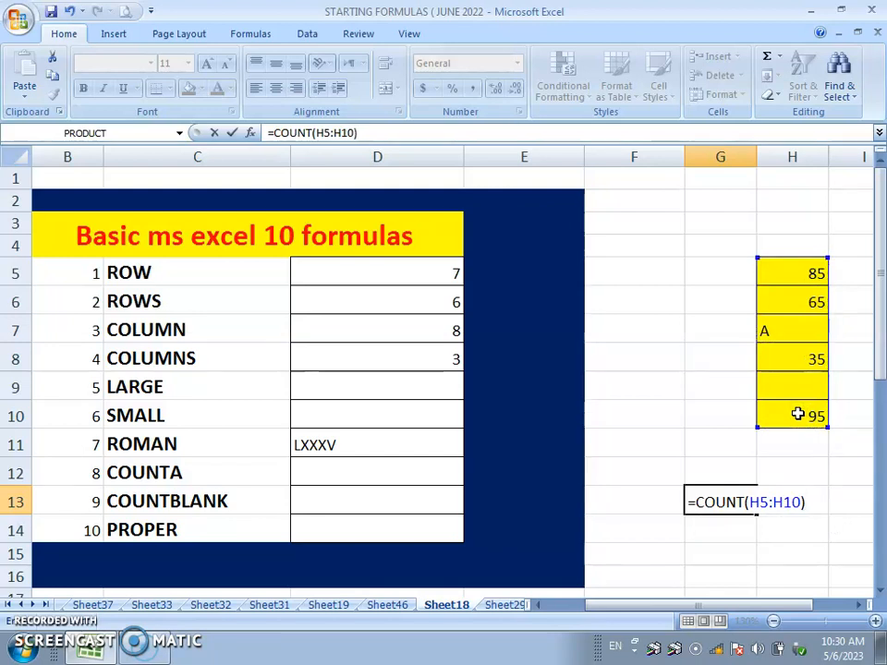
click(633, 402)
key(Return)
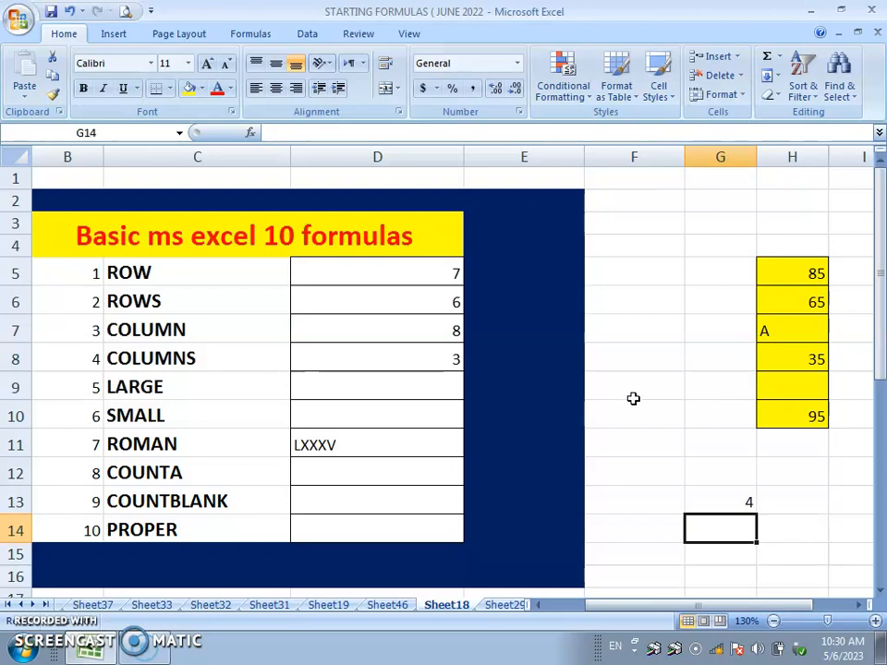
click(722, 502)
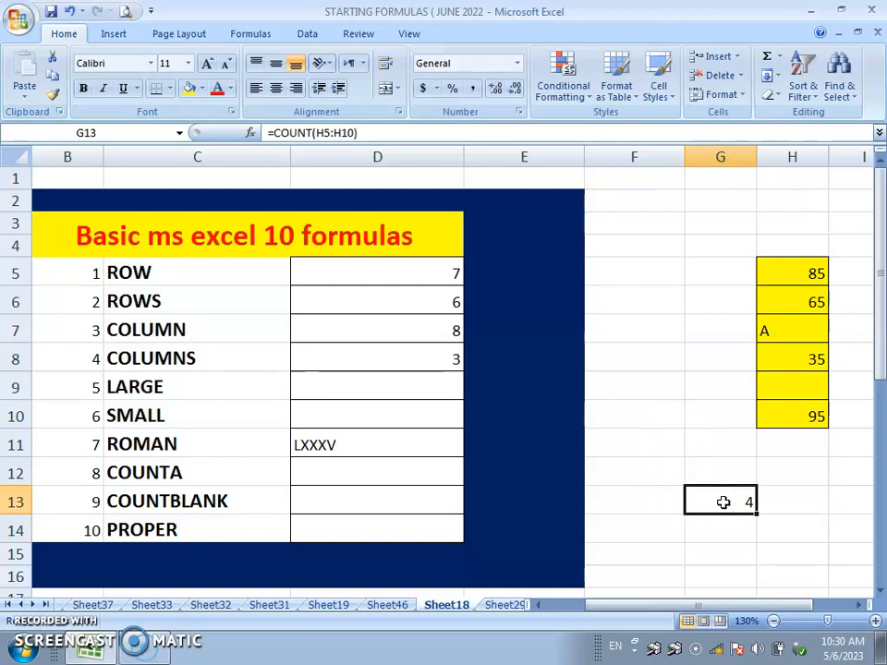
key(Delete)
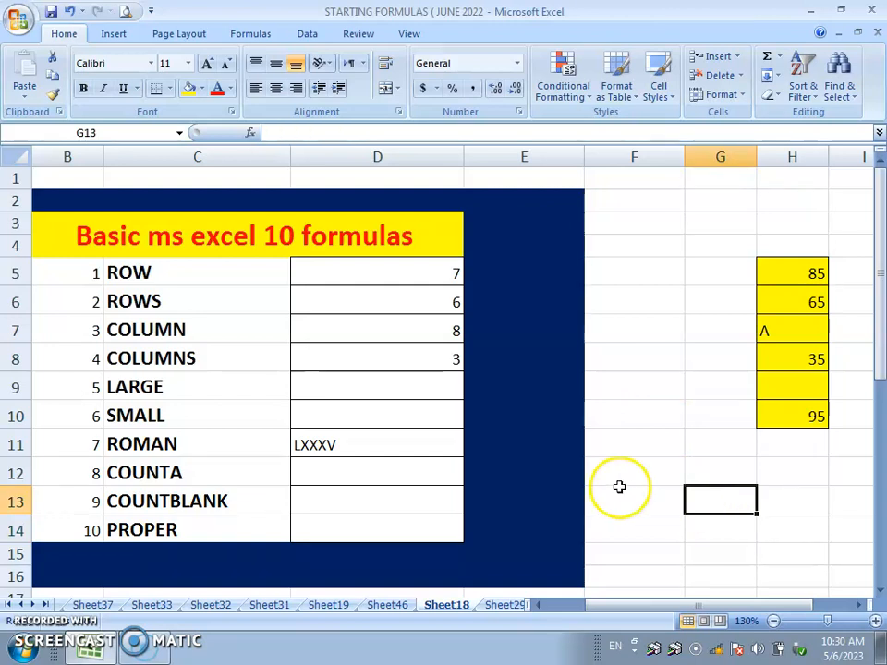
Enter a COUNTA formula in D12 over H5:H10, and select that range to check it.
click(346, 469)
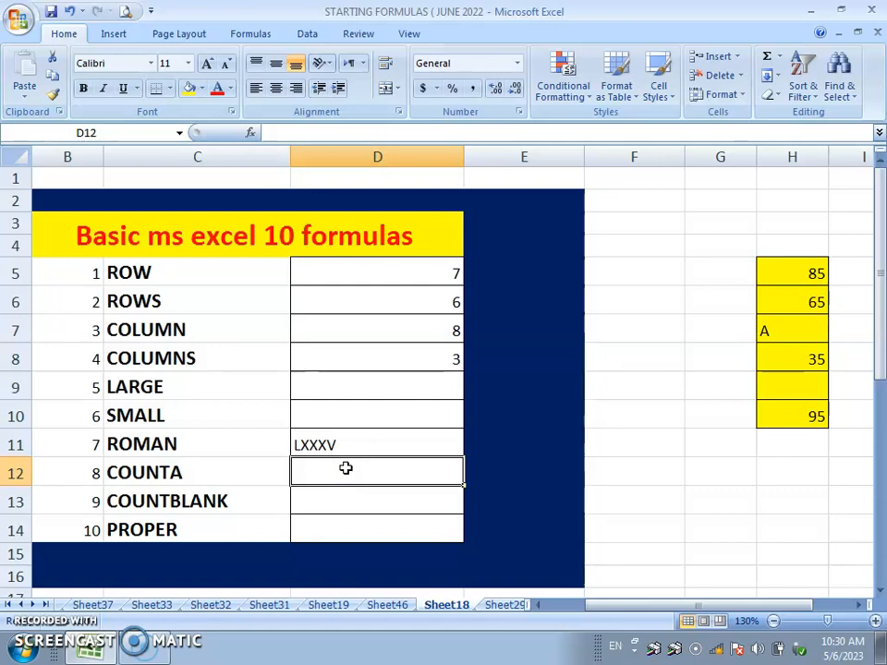
text(=COUN)
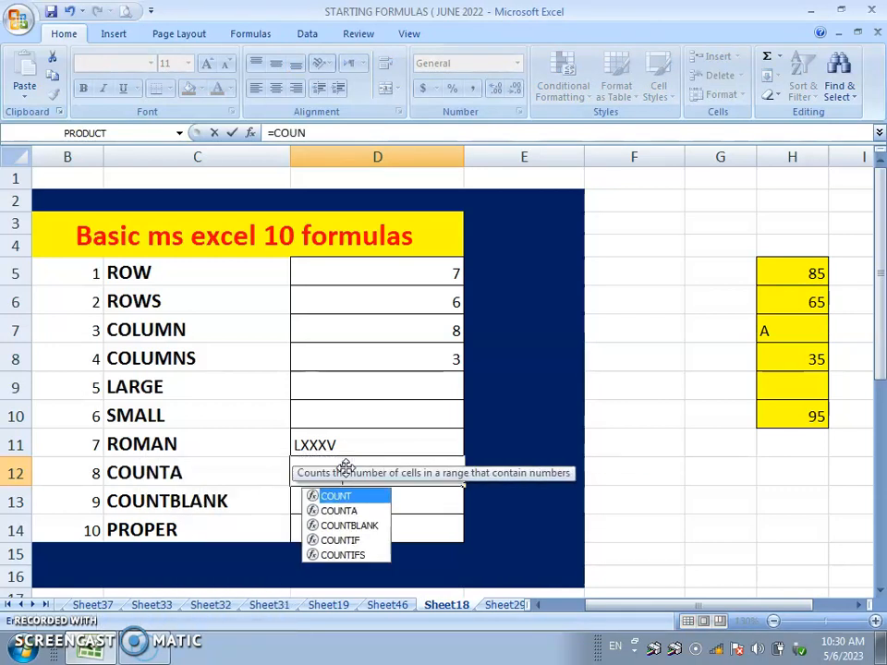
key(Down)
key(Tab)
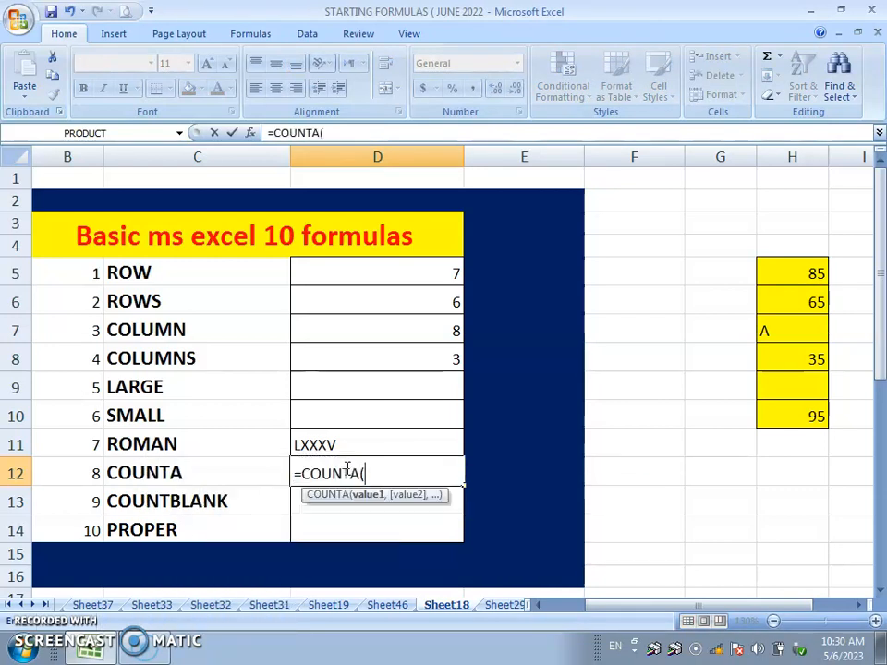
drag(802, 267, 802, 409)
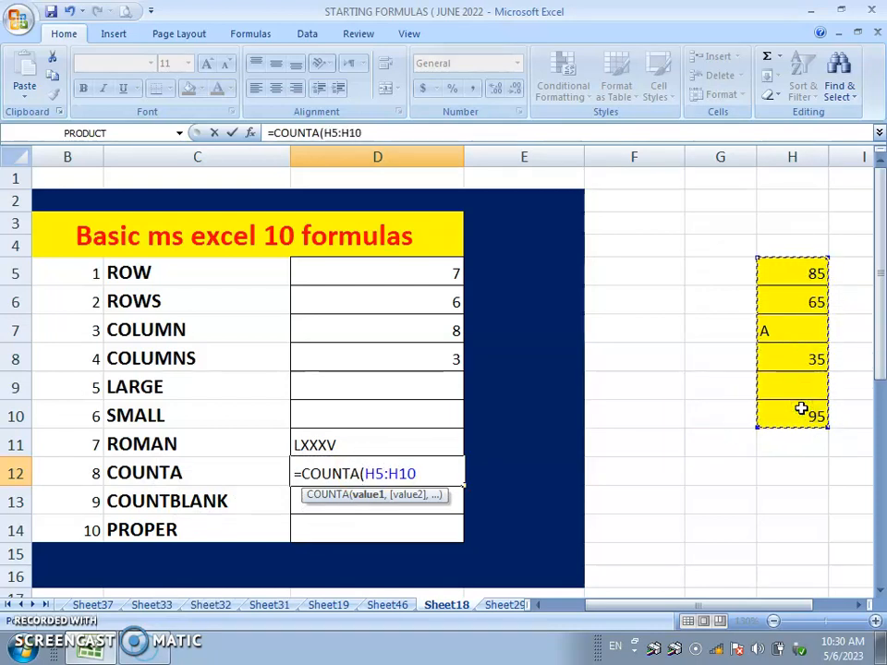
text())
key(Return)
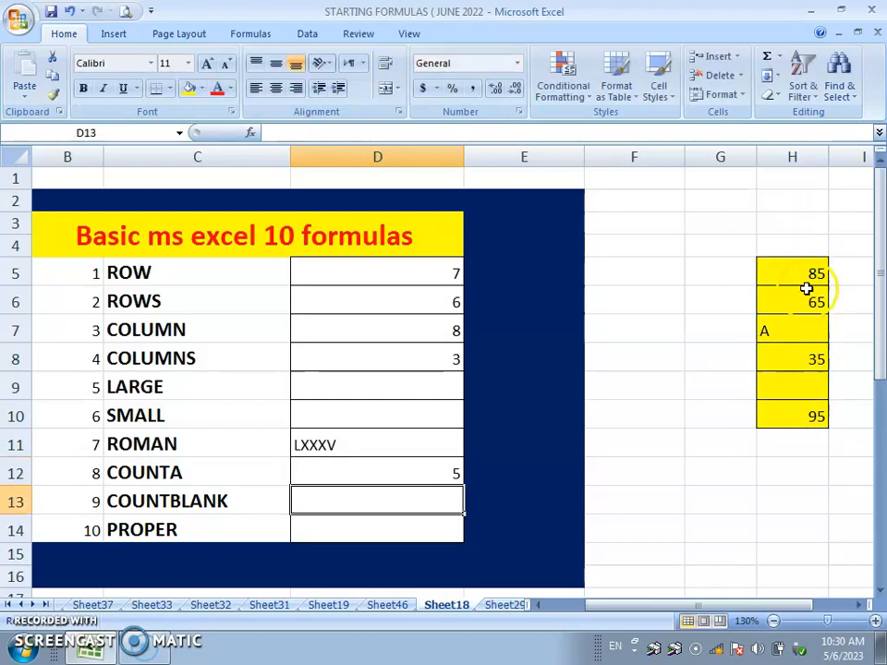
drag(803, 271, 818, 416)
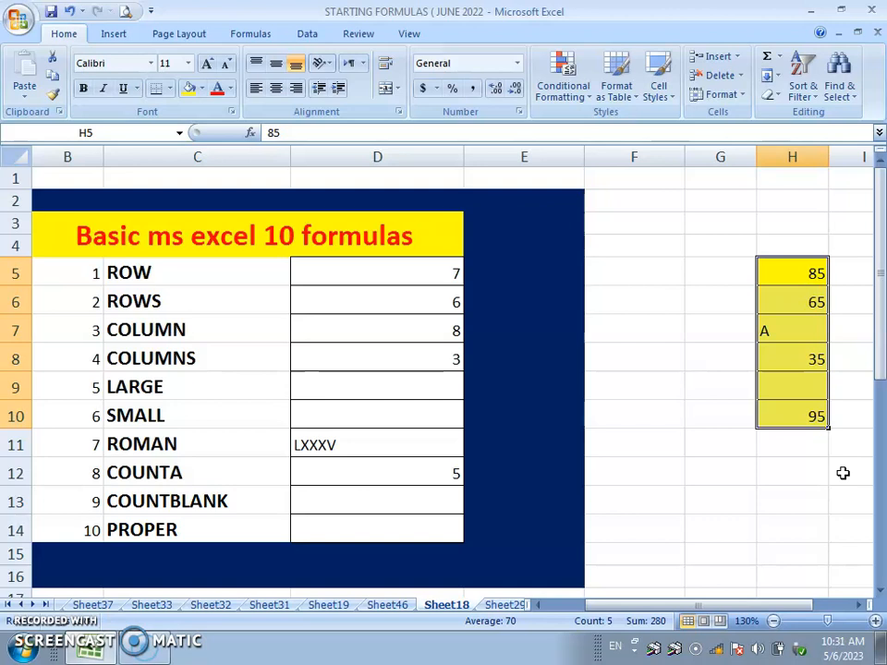
Enter a COUNTBLANK formula in D13 that counts the empty cells in H5:H10.
click(355, 499)
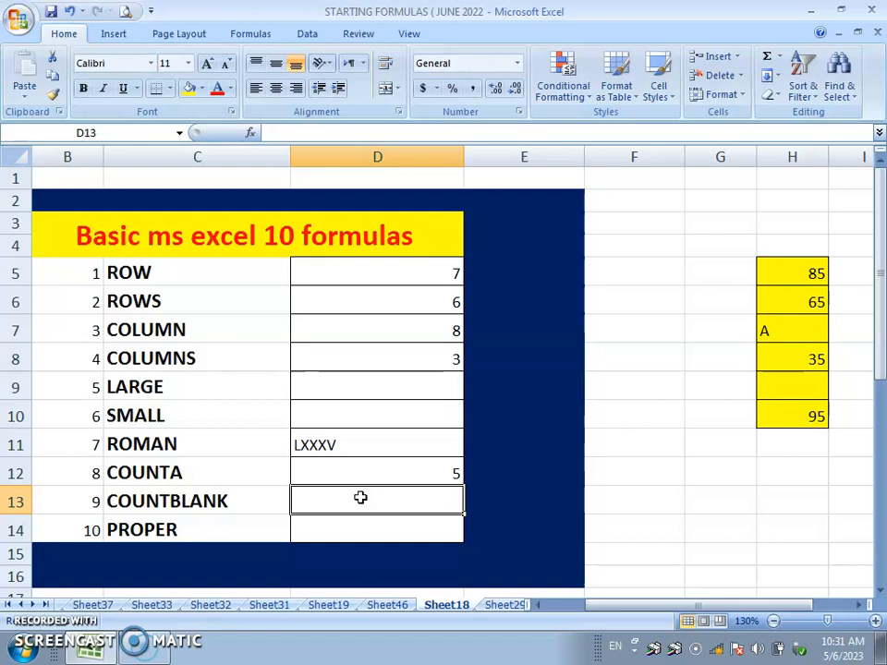
mouse_move(797, 388)
mouse_down()
mouse_move(790, 254)
mouse_move(788, 404)
mouse_up()
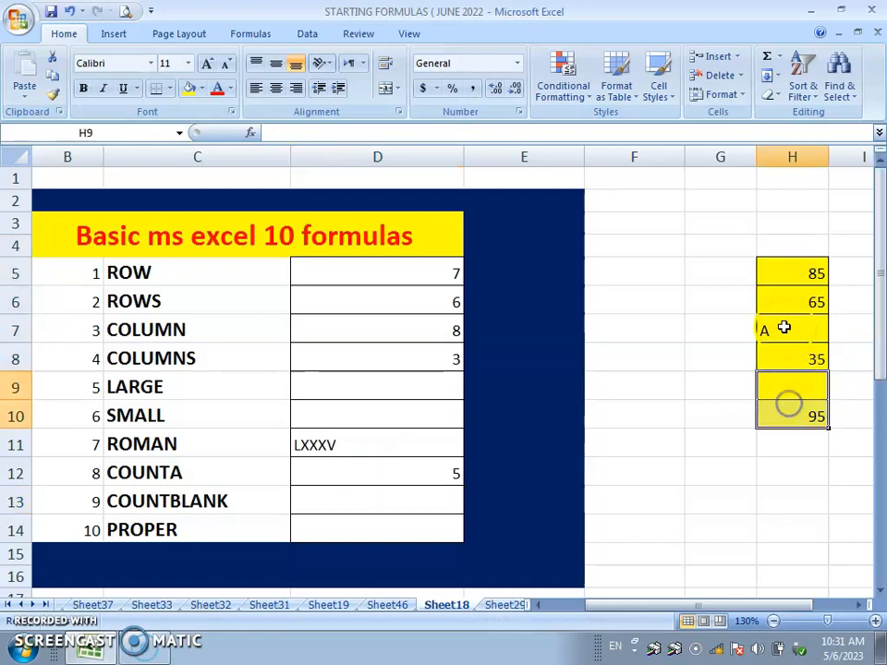
drag(788, 268, 791, 417)
click(406, 509)
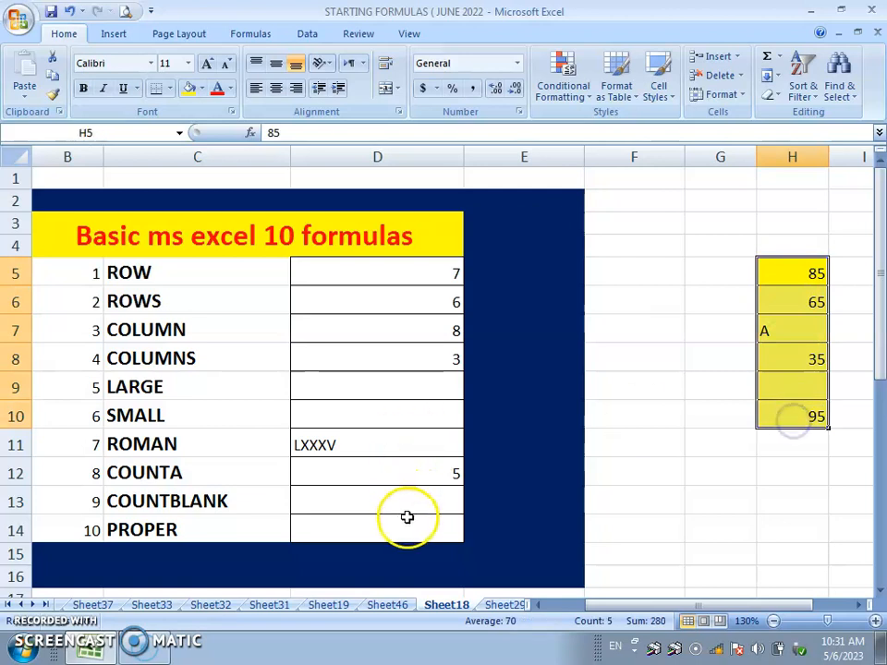
text(=)
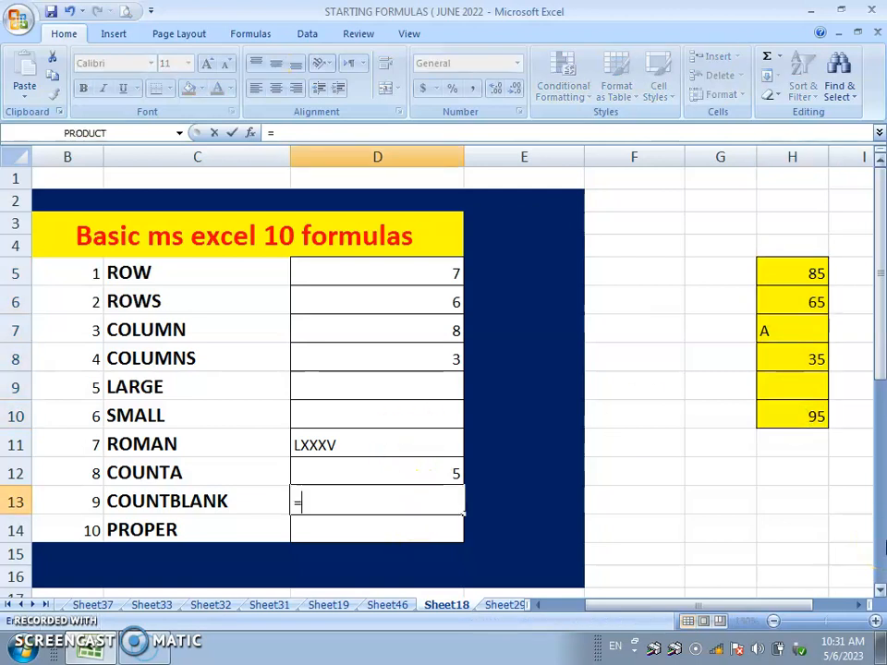
text(COUNT)
key(Down)
key(Down)
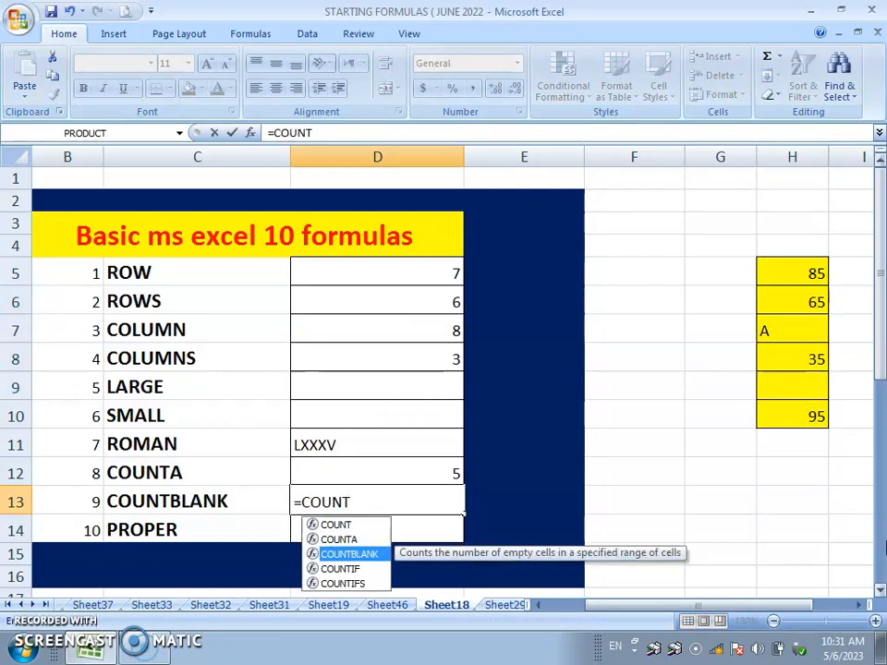
key(Tab)
drag(792, 268, 786, 404)
text())
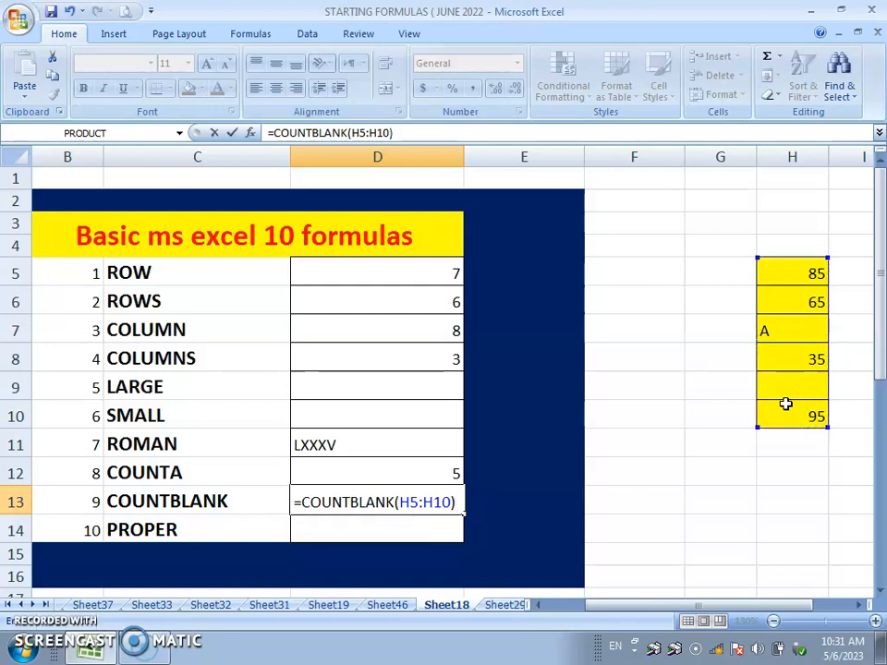
key(Return)
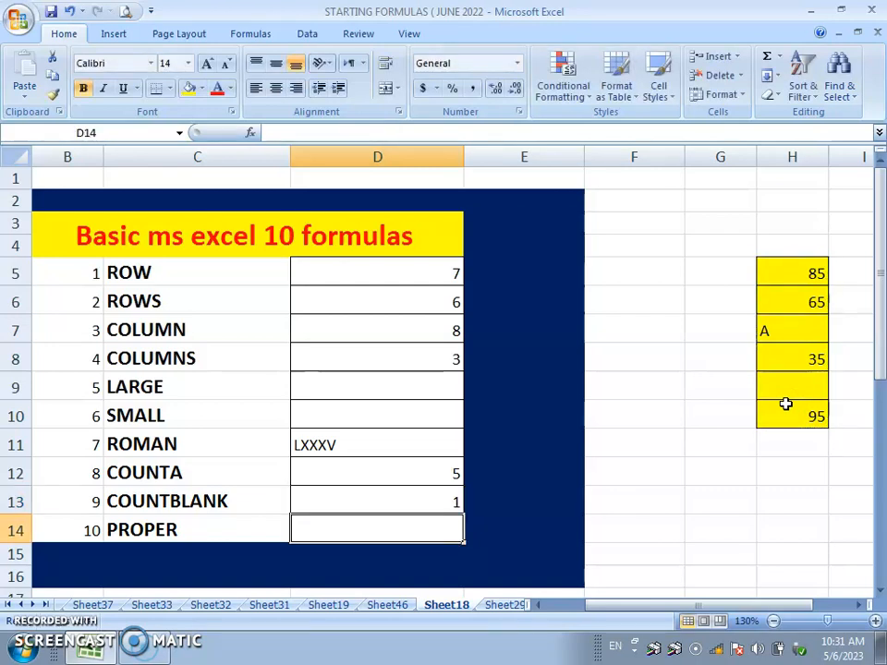
key(Up)
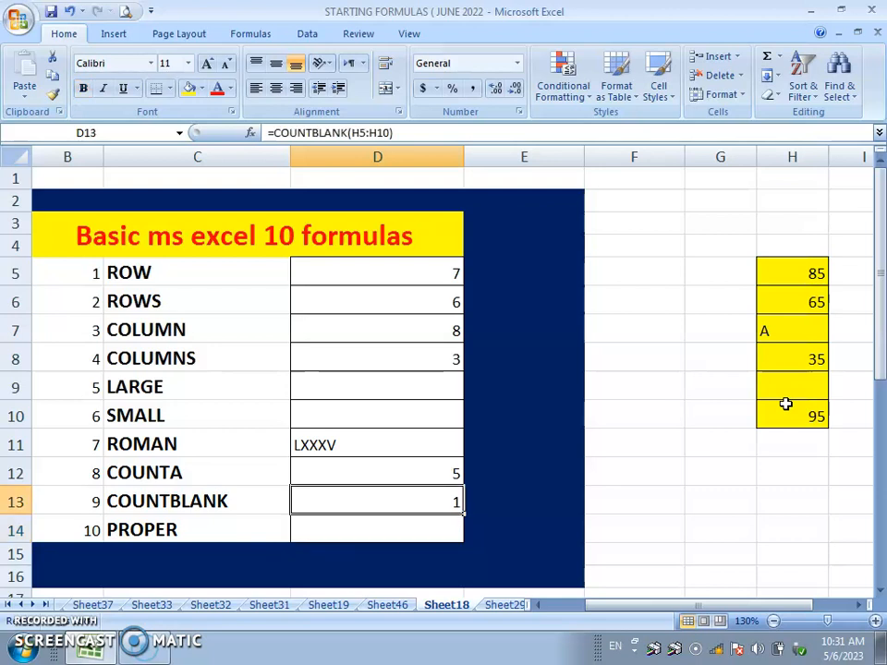
Clear the number in H6 to test how the counting formulas respond to another blank cell.
click(792, 296)
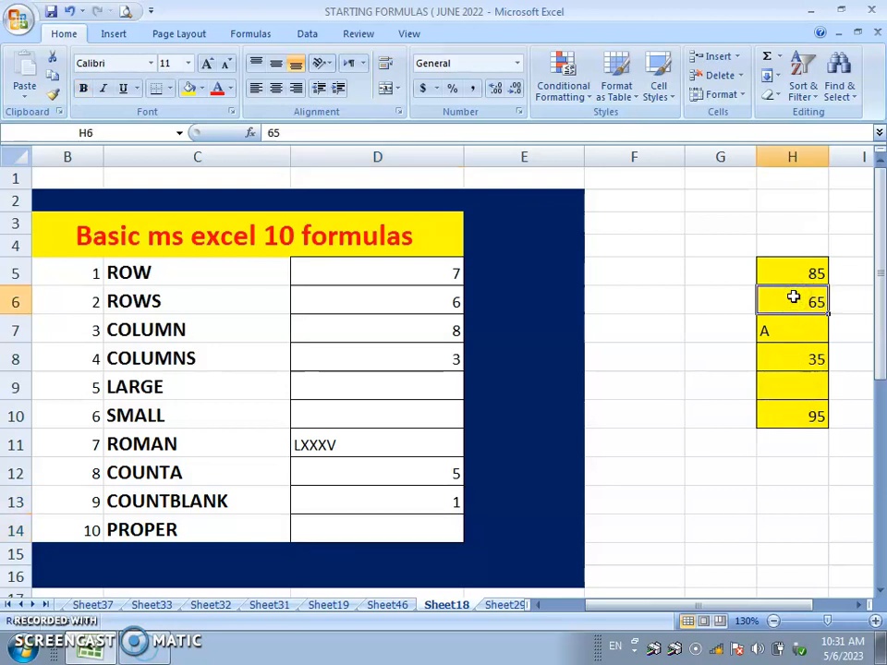
key(Delete)
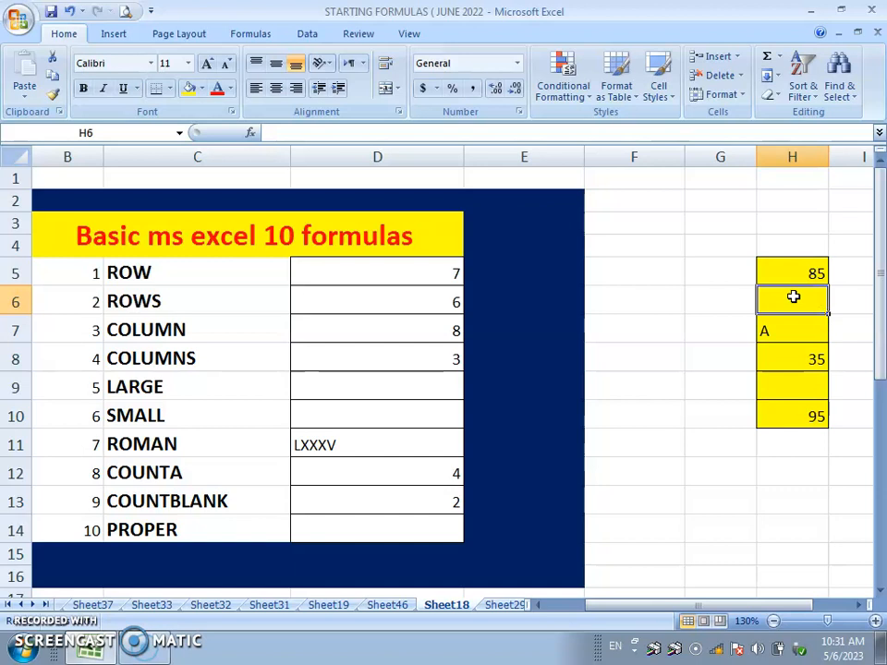
key(Down)
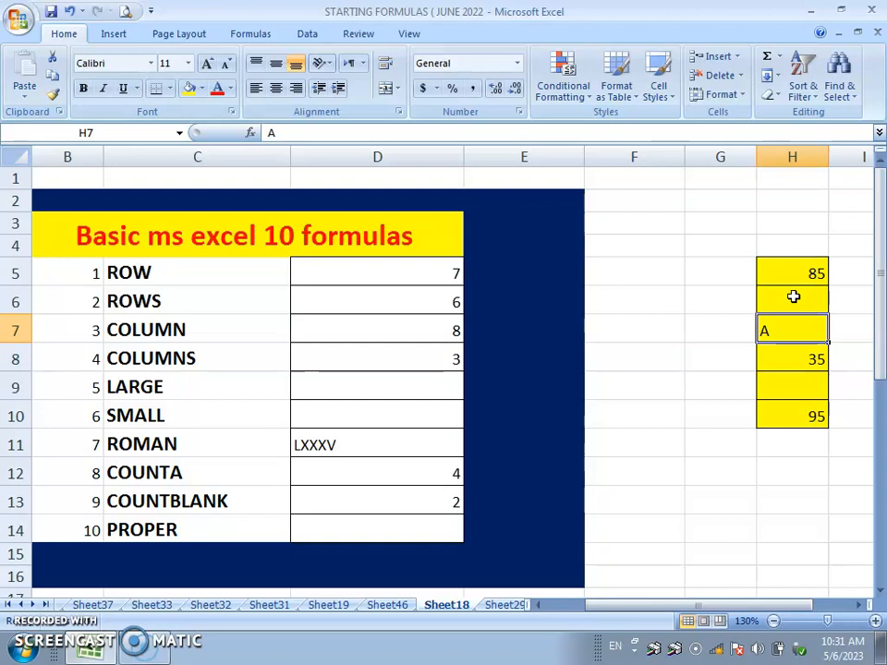
Enter the lowercase sample text "madhya pradesh" in cell D18 below the table.
click(394, 524)
scroll(394, 525, down, 3)
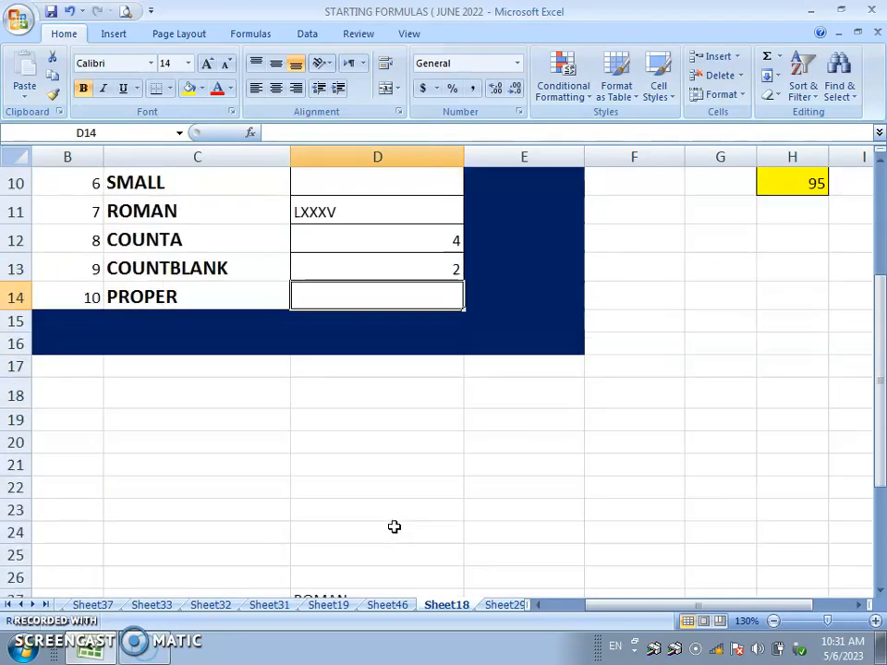
click(376, 404)
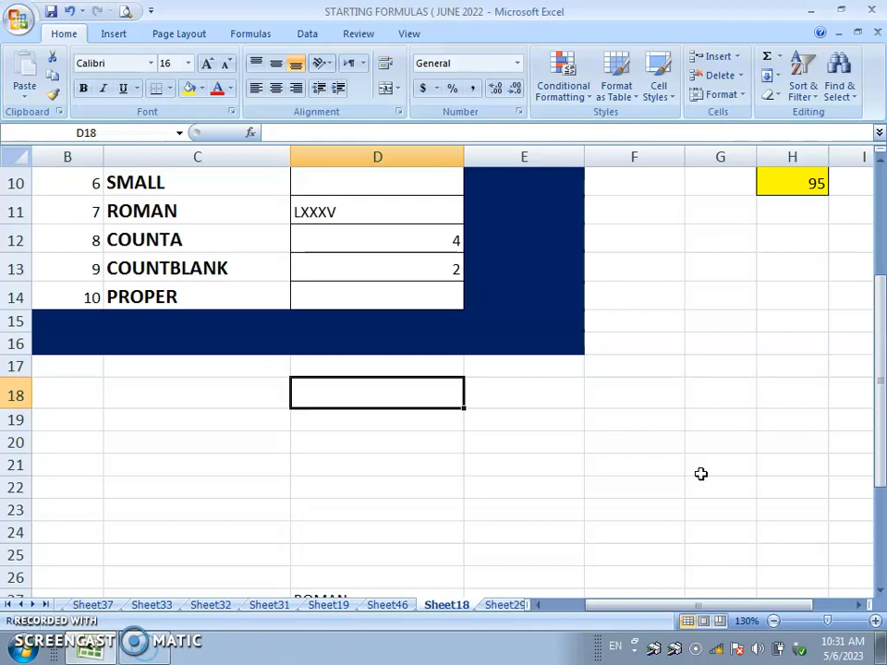
text(madhyam)
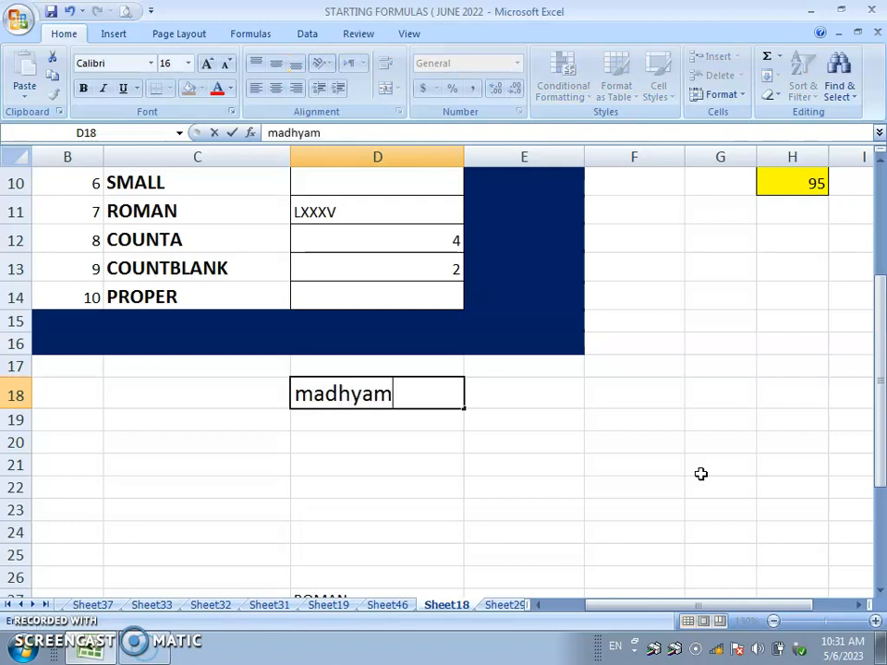
key(BackSpace)
text(pradesh)
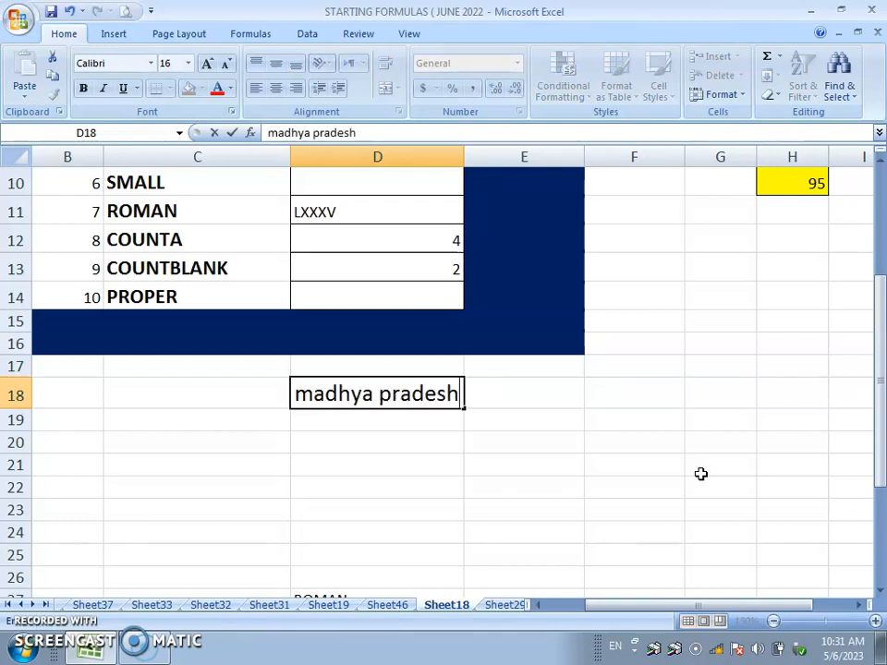
key(Return)
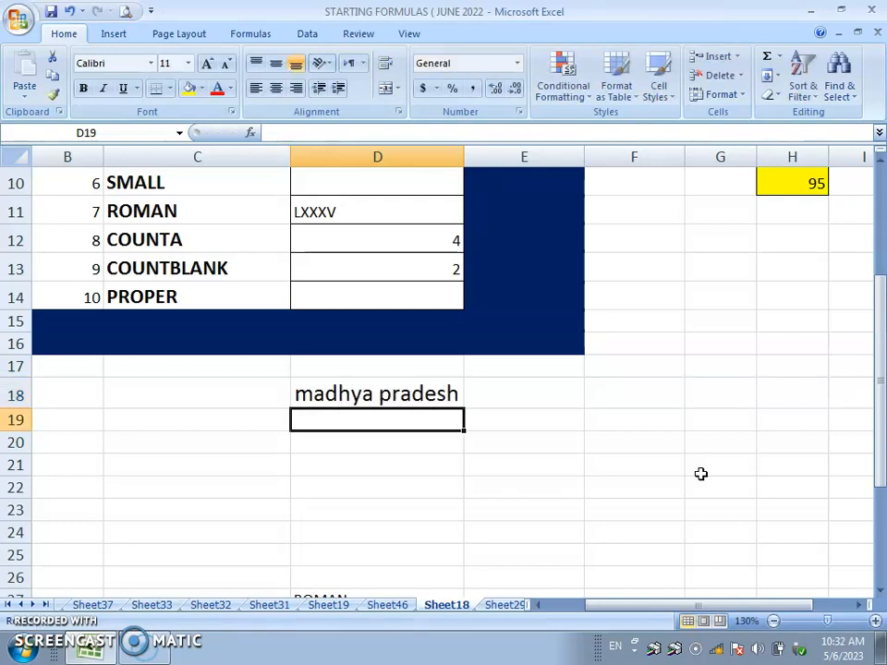
Enter a PROPER formula in D14 that converts the text in D18 to proper case.
click(358, 296)
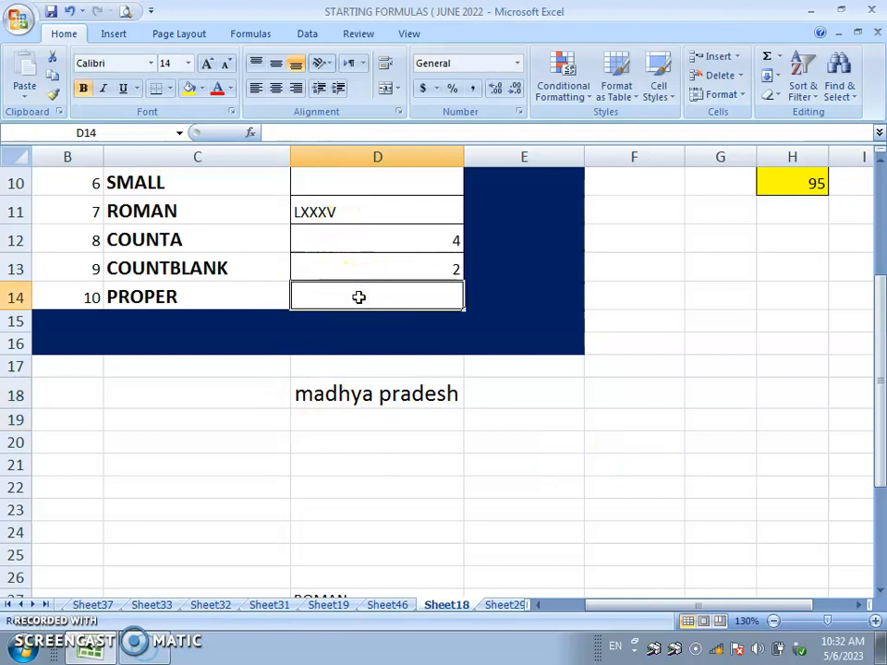
text(=)
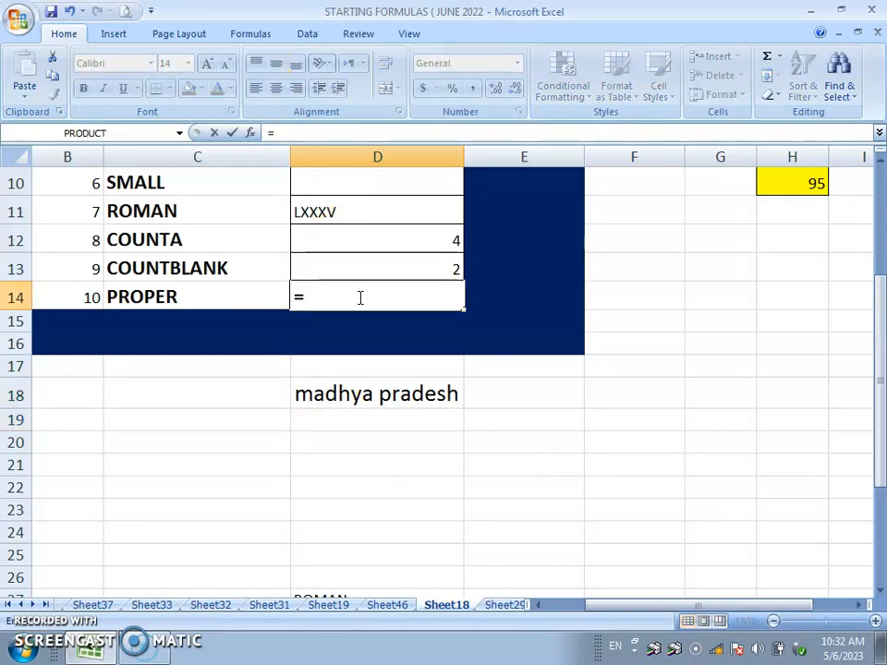
text(prop)
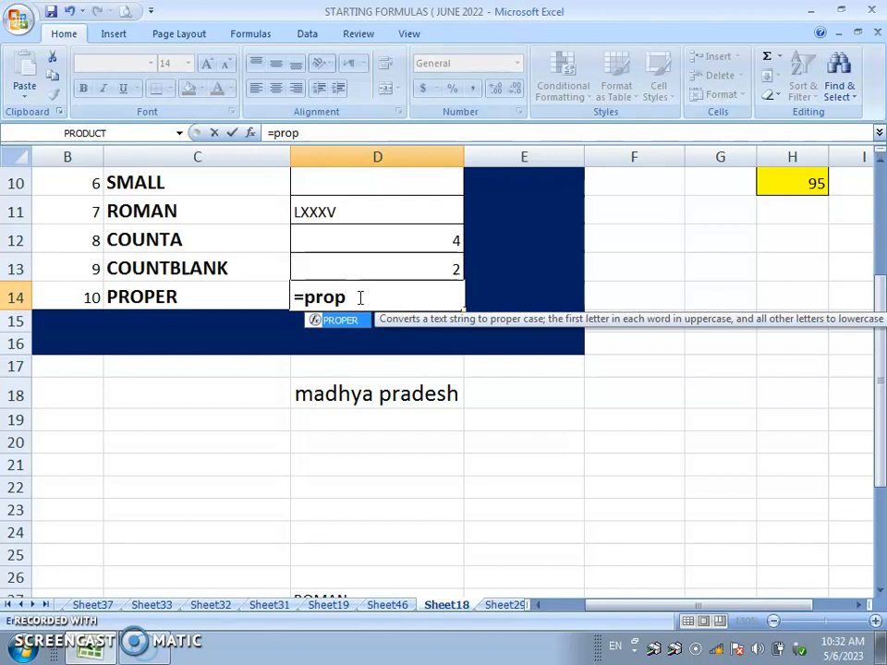
key(Tab)
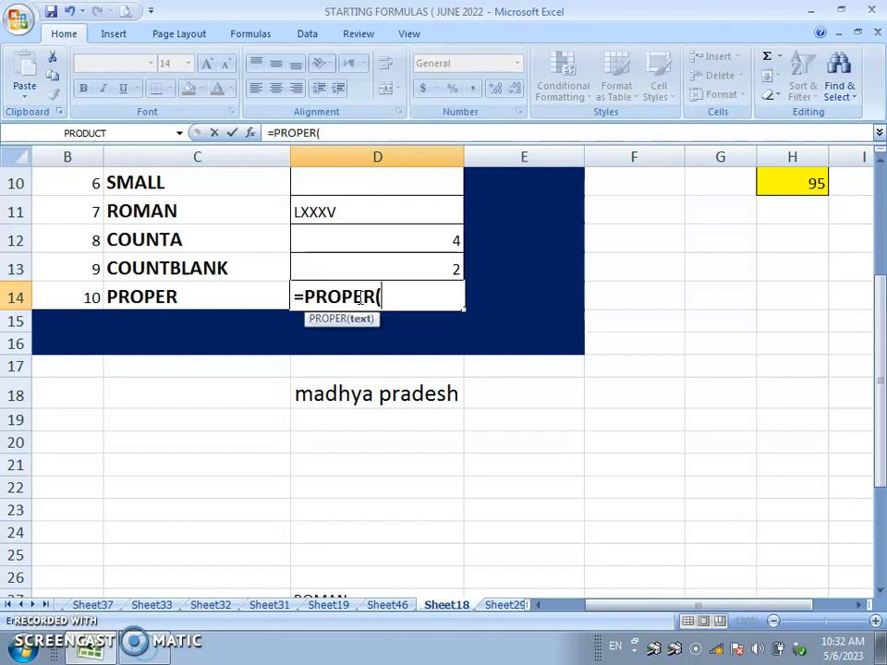
click(323, 399)
text())
key(Return)
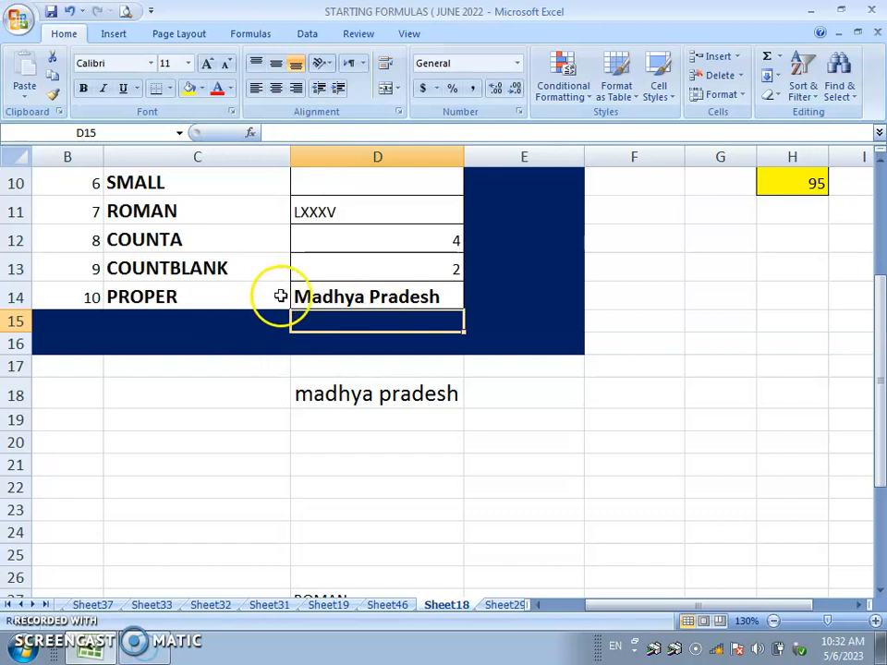
Replace the sample text in D18 with the uppercase text "AGAR MALWA" to test the PROPER formula.
click(417, 402)
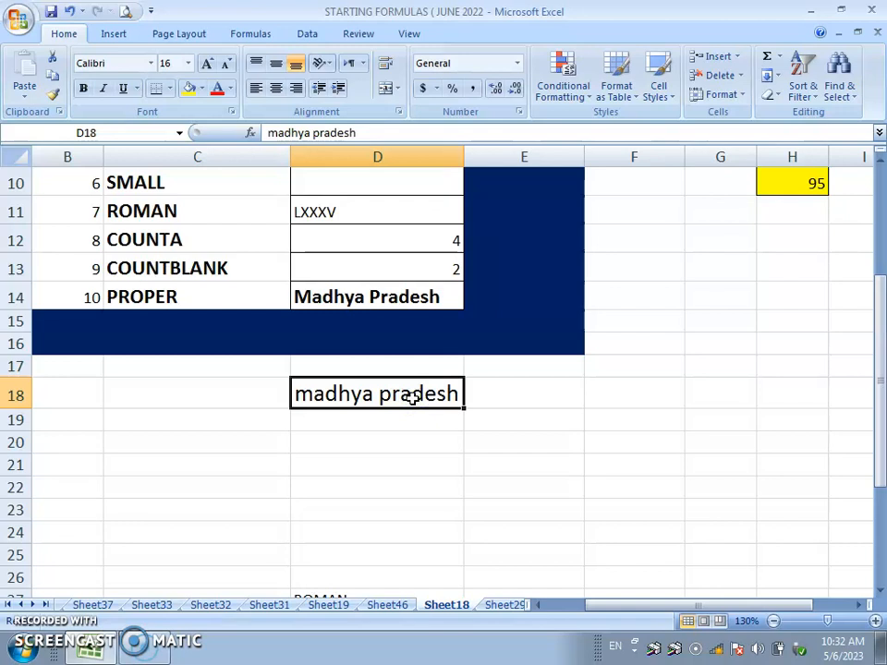
text(AGAR MALWA)
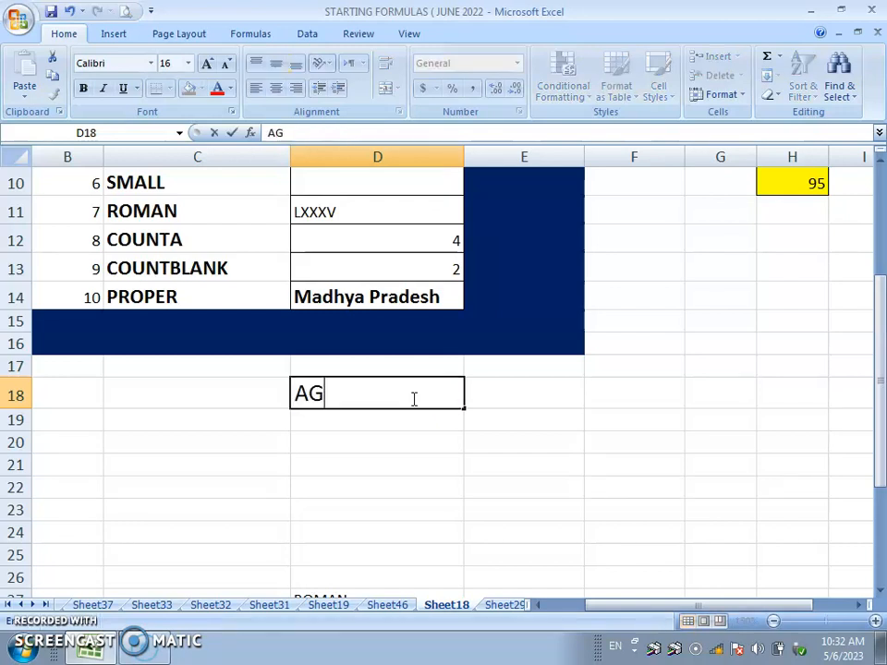
key(Return)
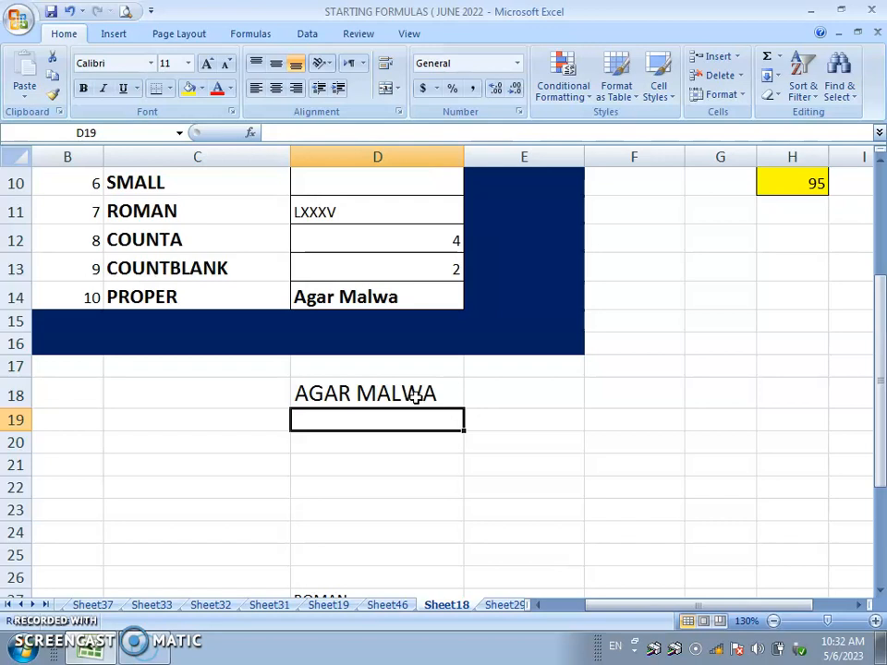
scroll(415, 395, up, 3)
drag(376, 390, 377, 421)
scroll(378, 422, down, 1)
scroll(378, 423, down, 1)
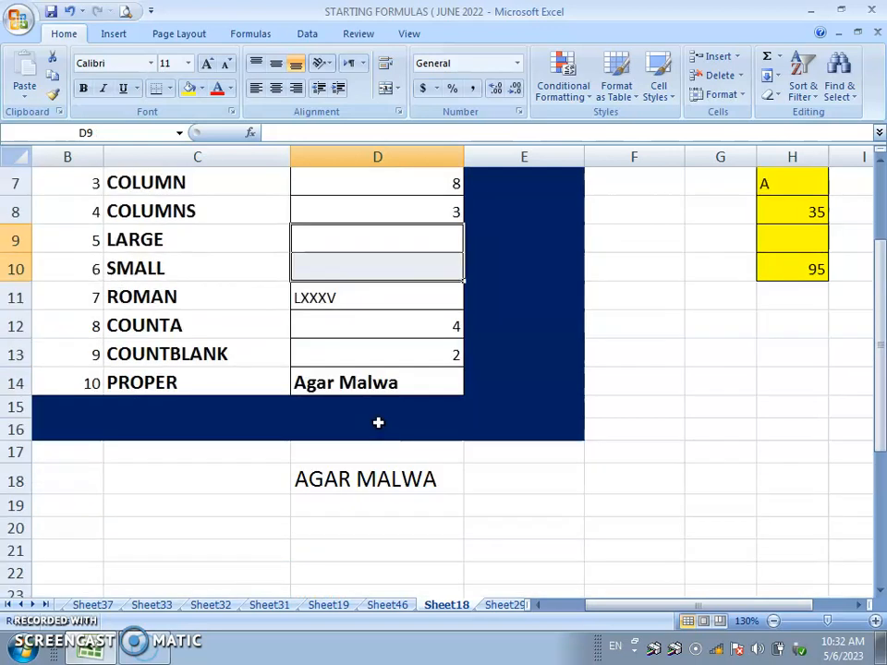
scroll(378, 423, up, 2)
scroll(378, 422, down, 3)
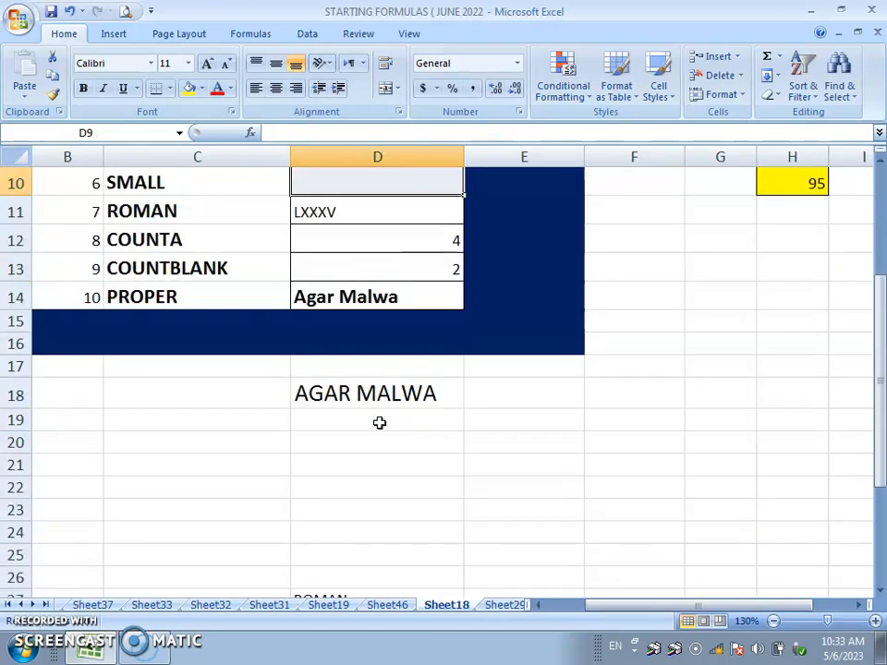
scroll(378, 422, up, 1)
Enter the sample numbers 97, 65, 35 and 15 in cells G5 to G8.
click(705, 182)
scroll(705, 258, up, 2)
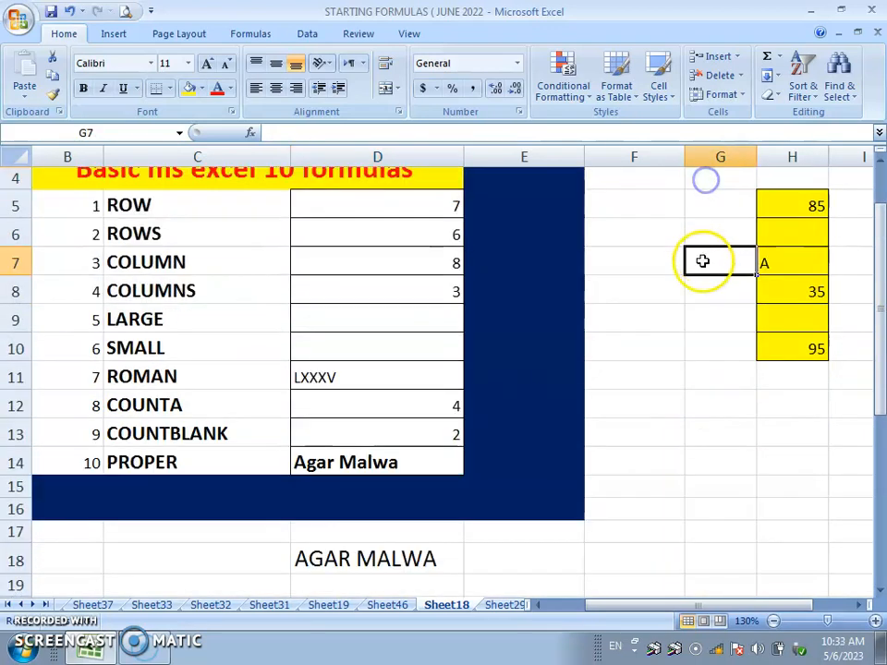
click(722, 264)
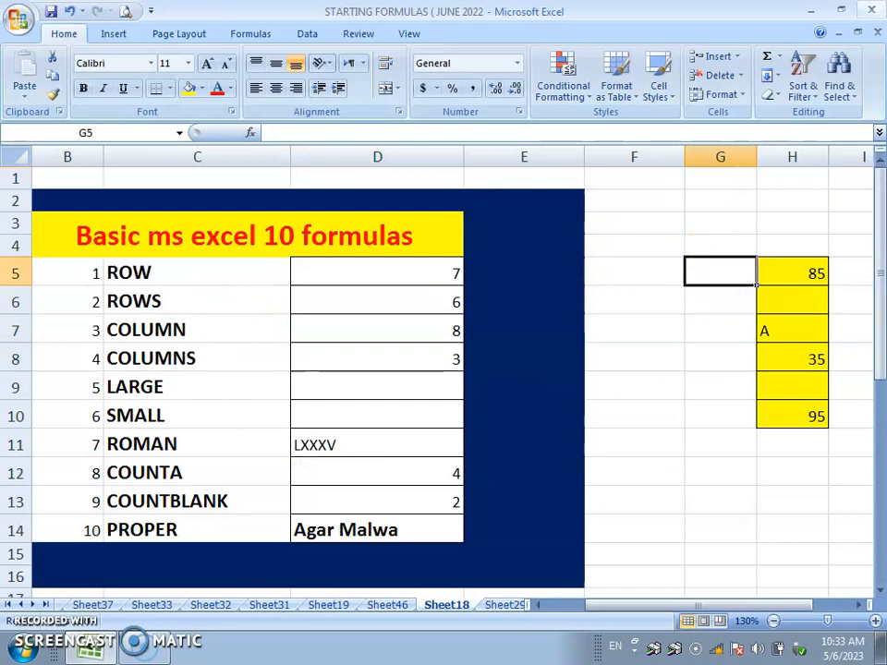
text(97)
key(Return)
text(65)
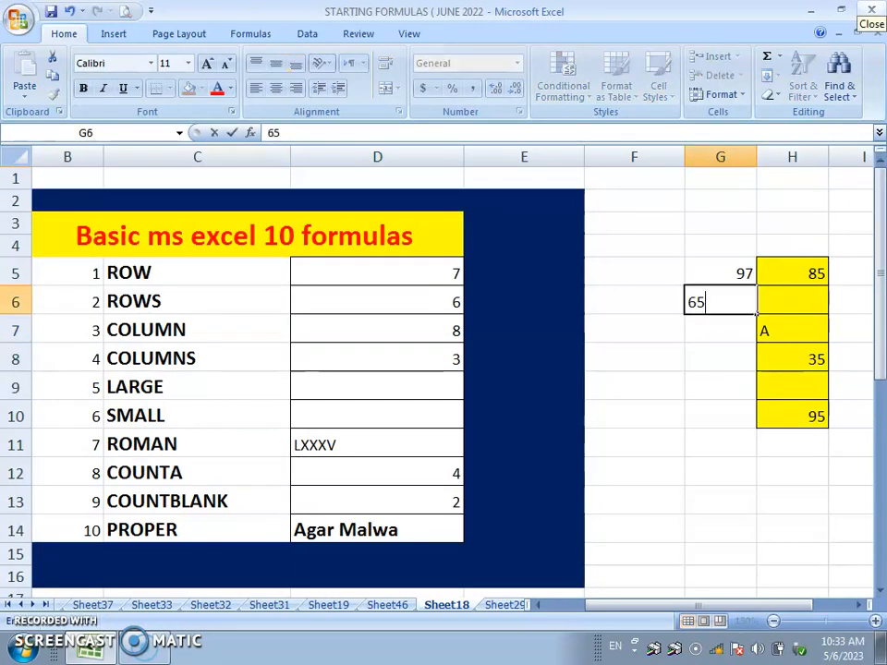
key(Return)
text(35)
key(Return)
text(15)
key(Return)
Replace the numbers in G7 and G8 with 38 and 45, and enter 75 in G9.
key(Up)
key(Up)
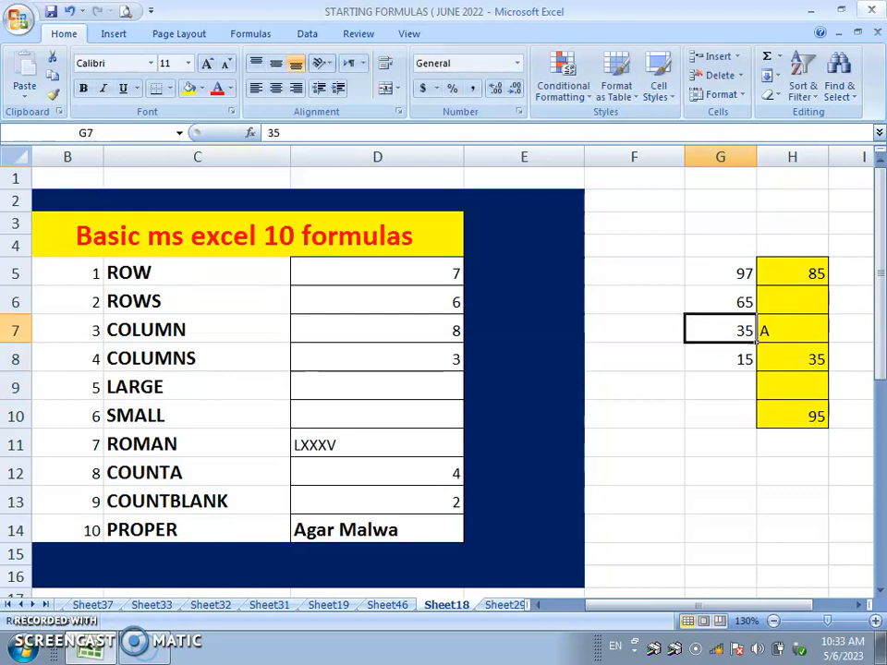
text(38)
key(Return)
text(45)
key(Return)
text(65)
key(Return)
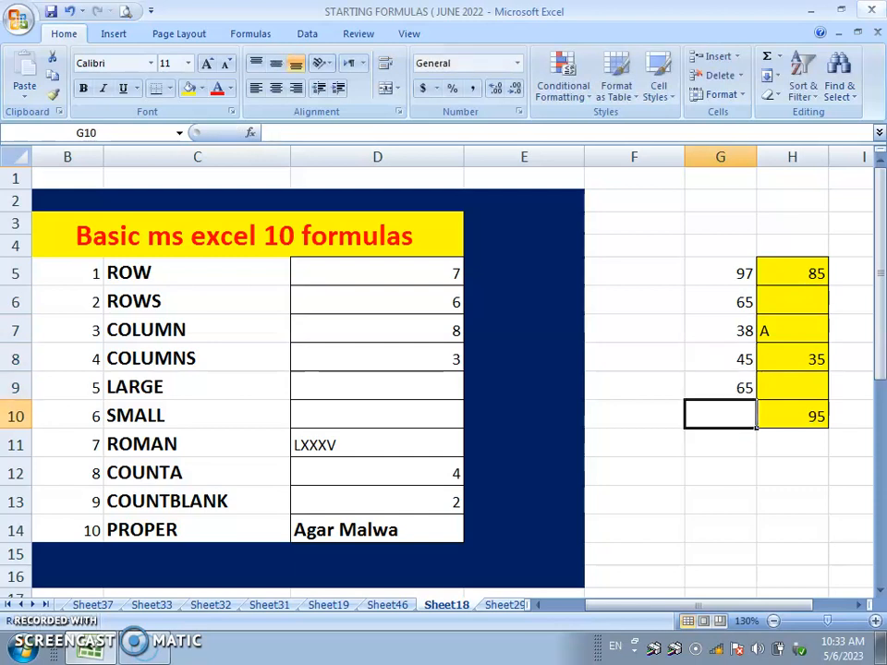
key(Up)
text(75)
key(Return)
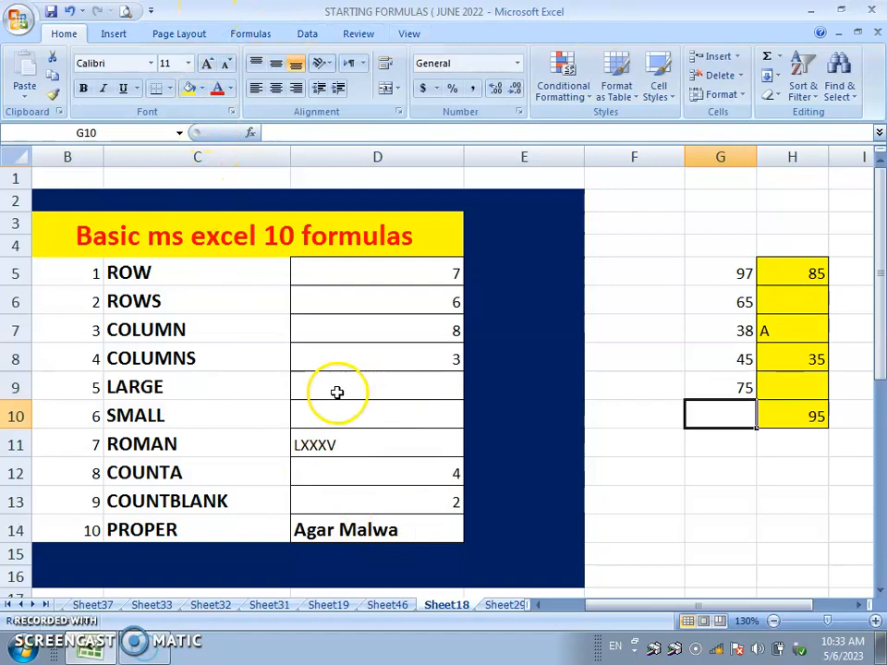
Enter the formula =LARGE(G5:G9,1) in D9 to return the largest number in the range.
click(377, 384)
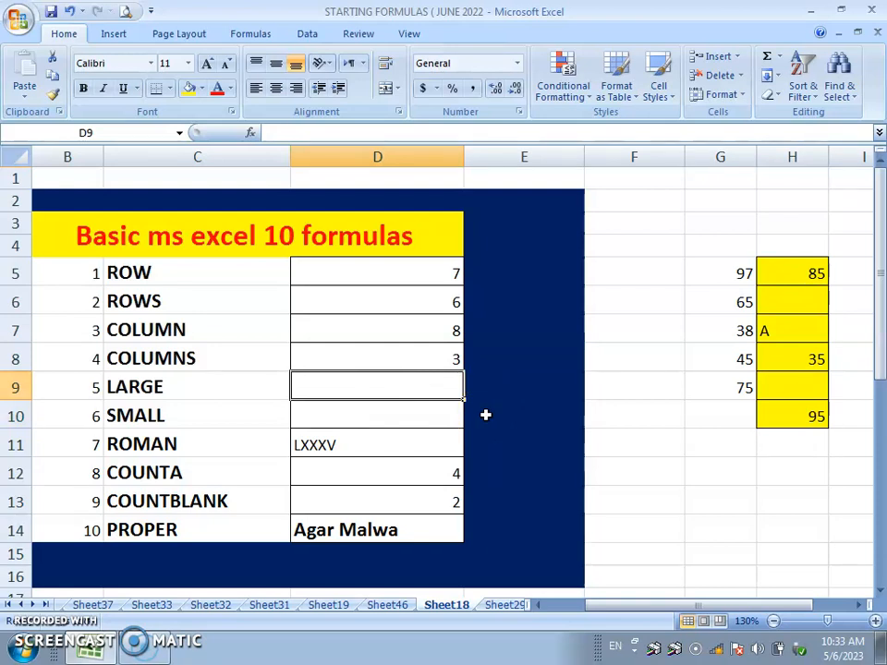
text(=LARGE()
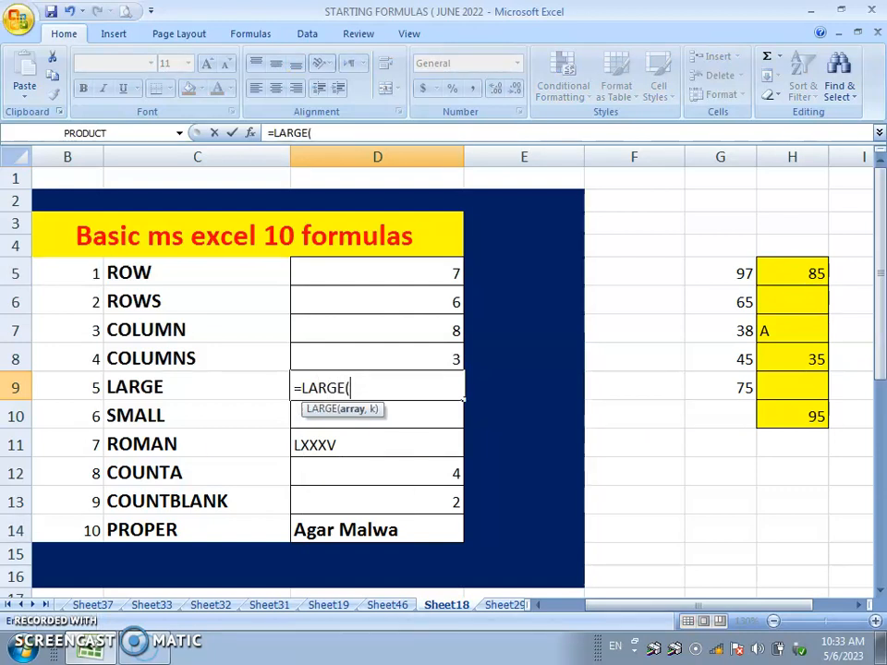
click(348, 140)
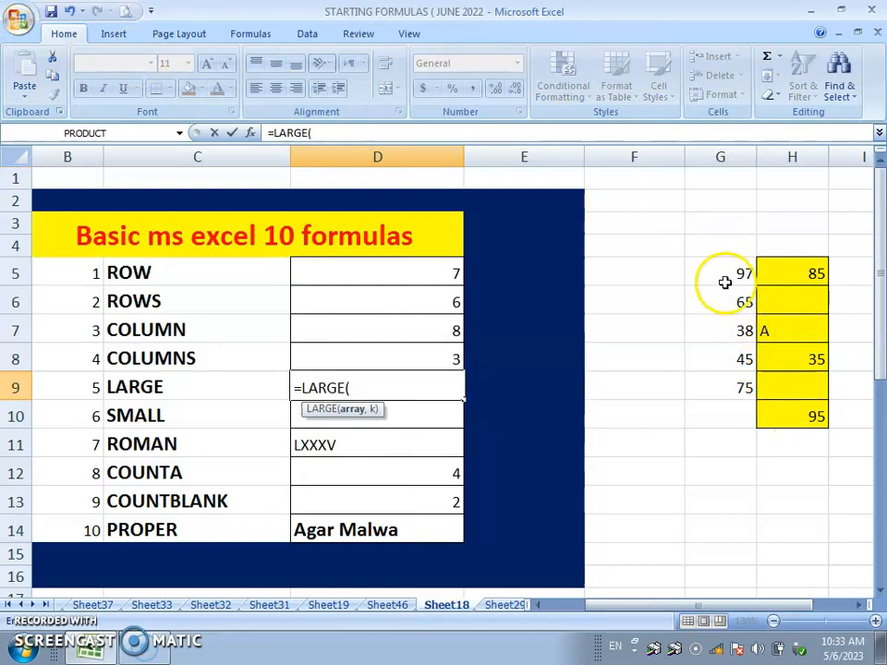
drag(725, 283, 724, 386)
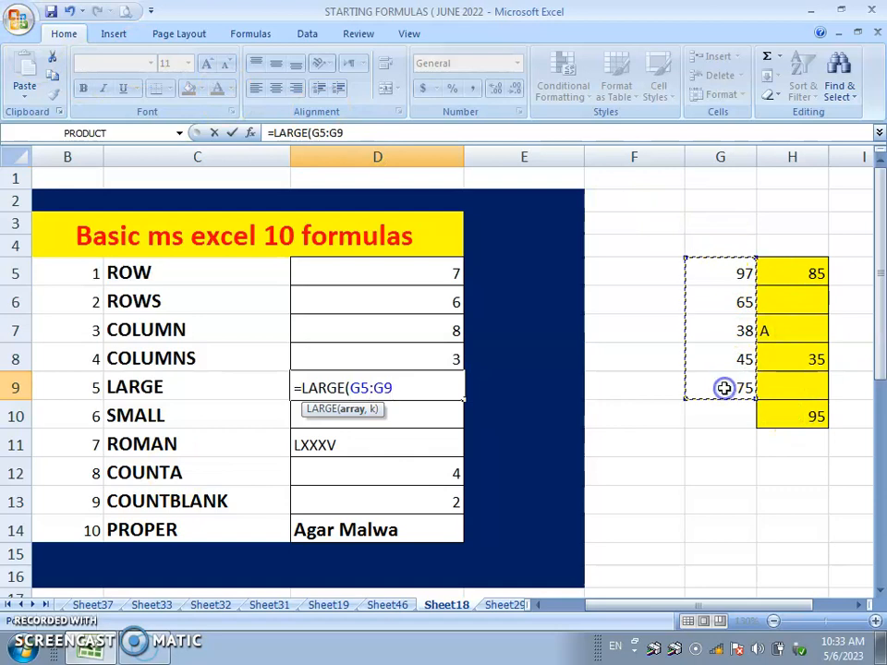
text(,)
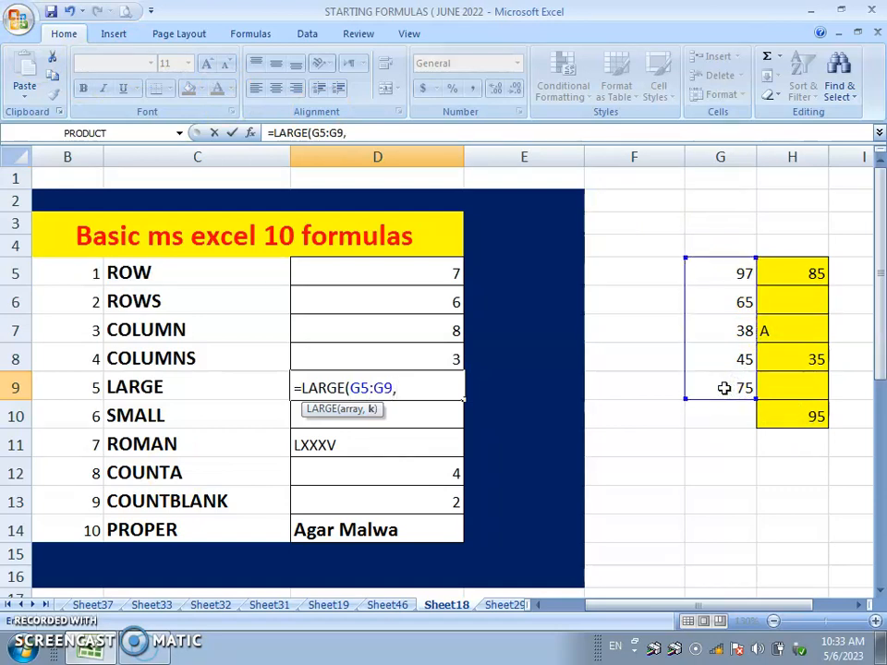
text(1))
key(Return)
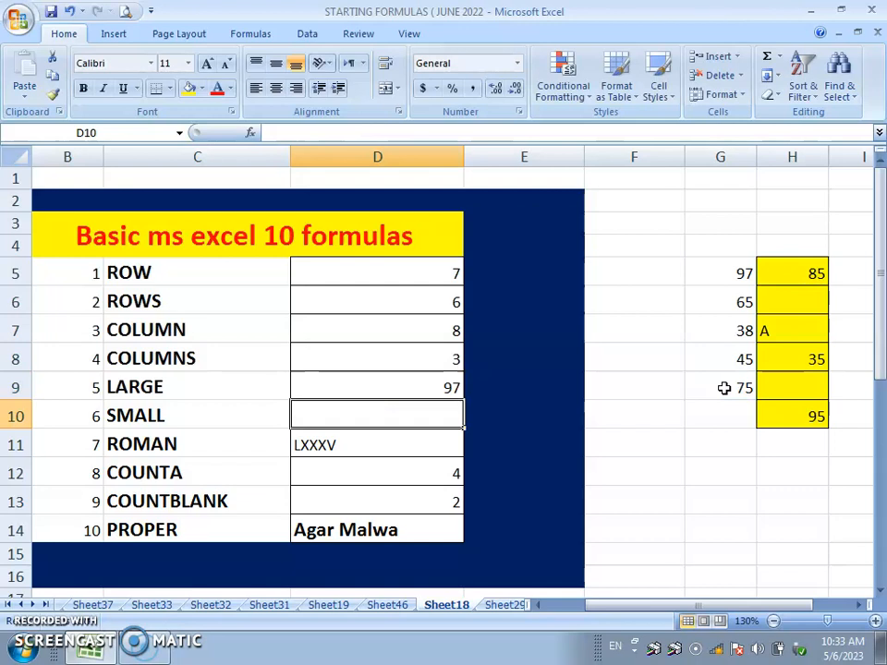
Change the k argument of the LARGE formula in D9 to 2 to return the second-largest number.
key(Up)
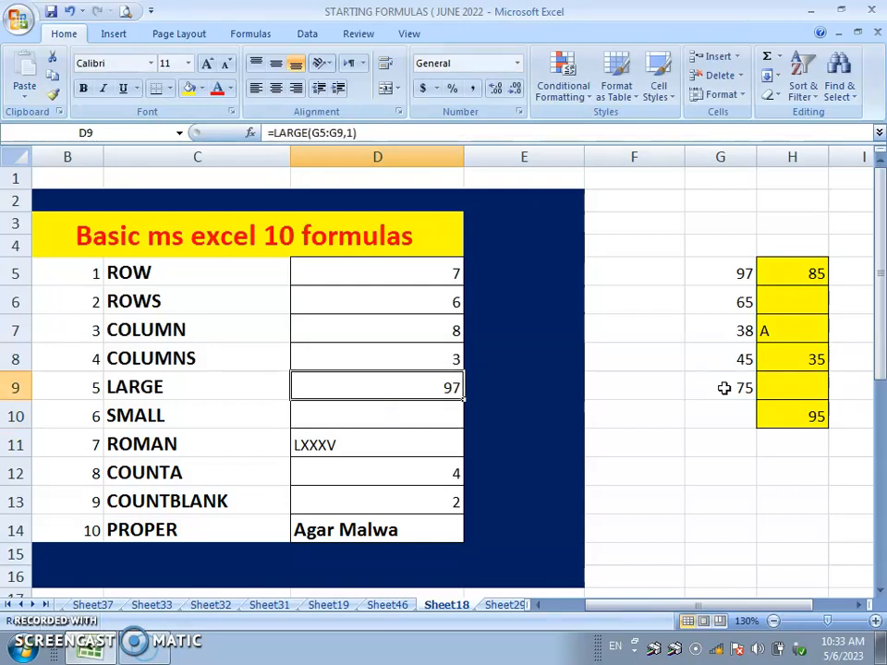
key(F2)
key(BackSpace)
key(BackSpace)
text(2))
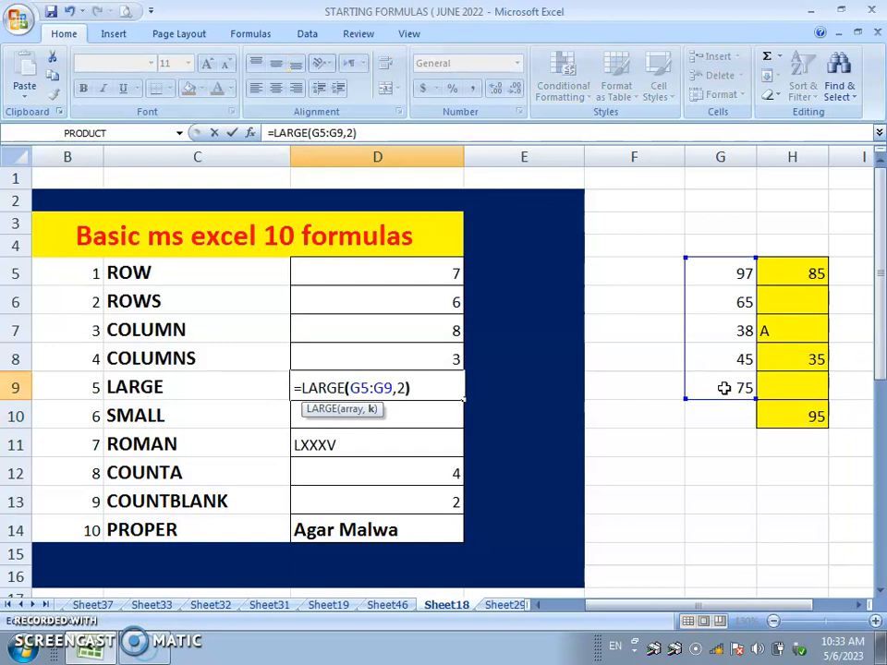
key(Return)
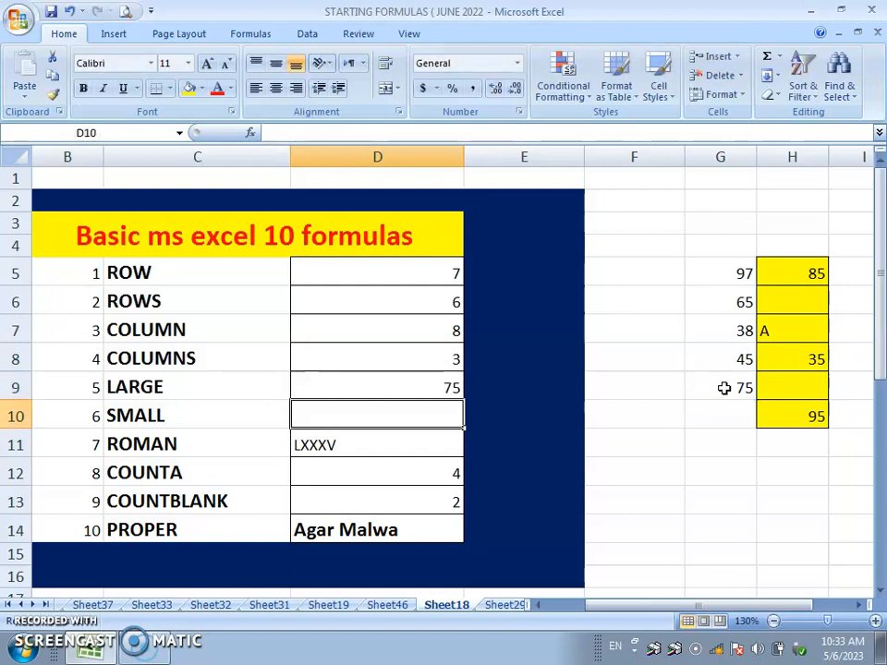
Set the k argument of the LARGE formula in D9 back to 1.
key(Up)
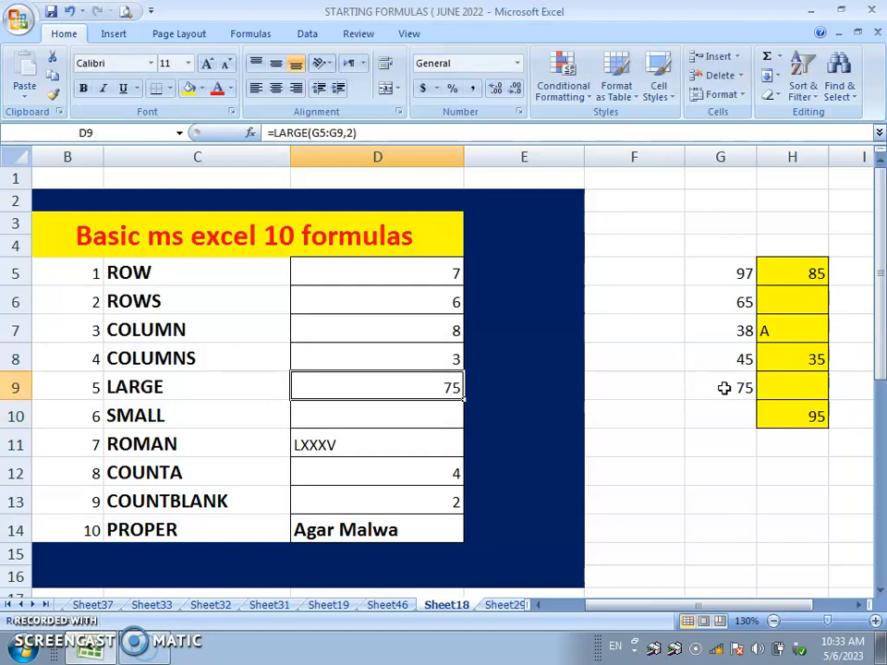
key(F2)
key(BackSpace)
key(BackSpace)
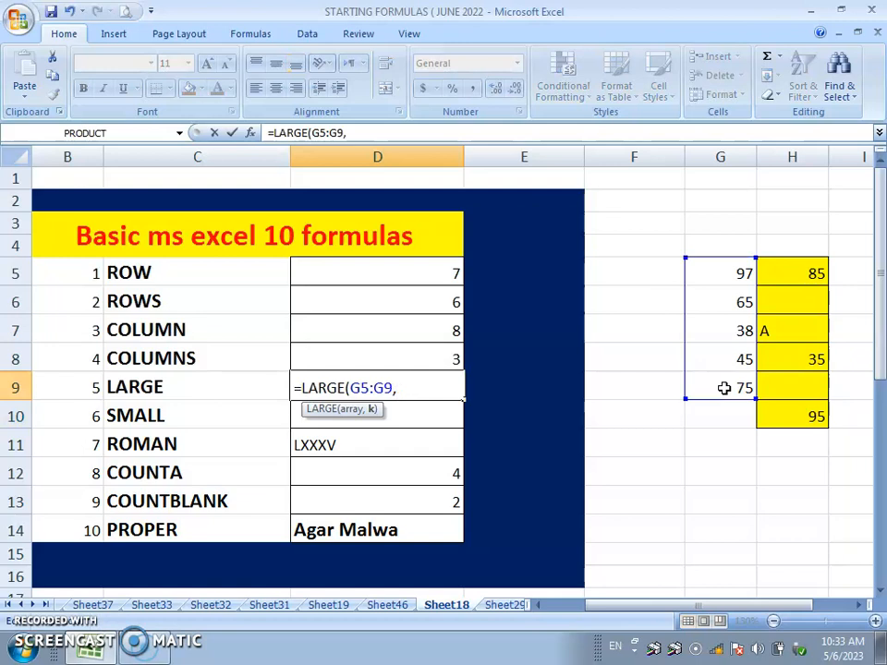
text(1))
key(Return)
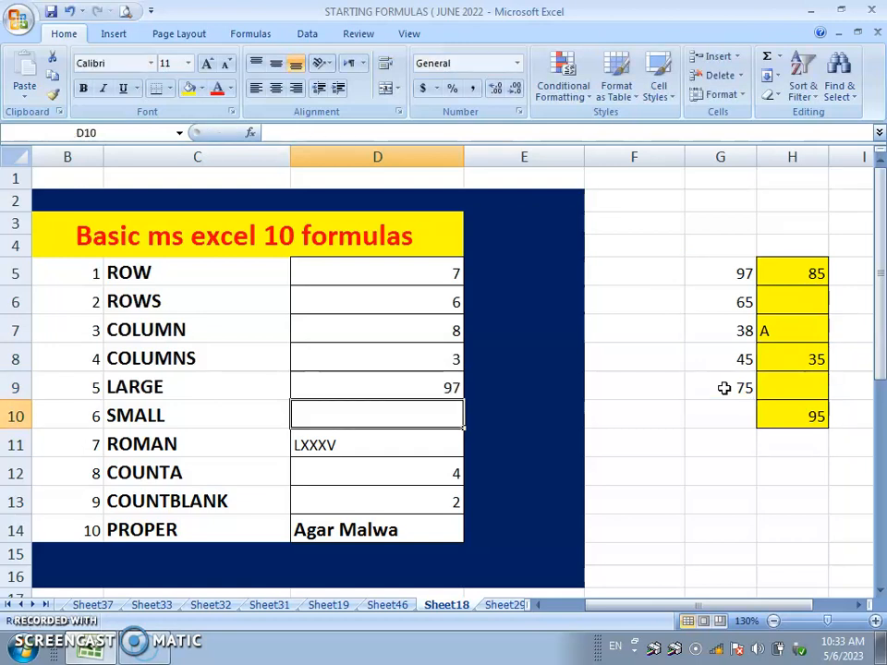
Enter the formula =SMALL(G5:G9,1) in D10, and select the smallest number in column G to check it.
text(=)
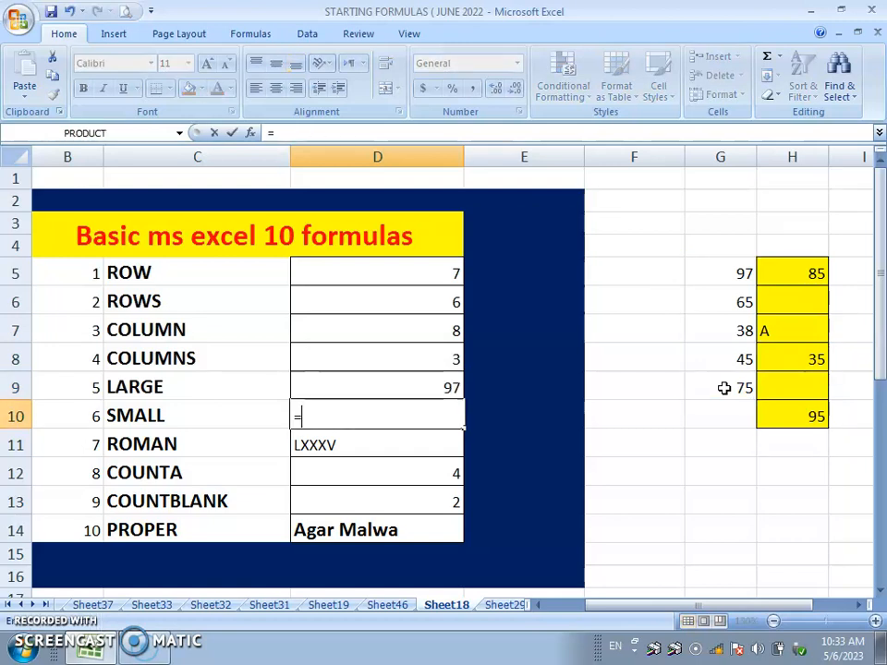
text(SMALL()
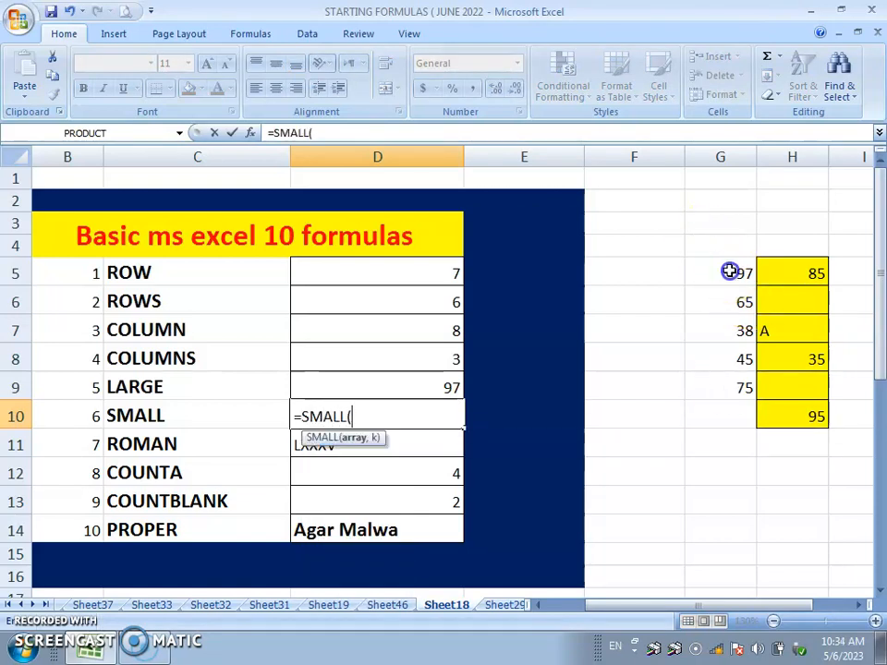
drag(731, 271, 719, 376)
text(,)
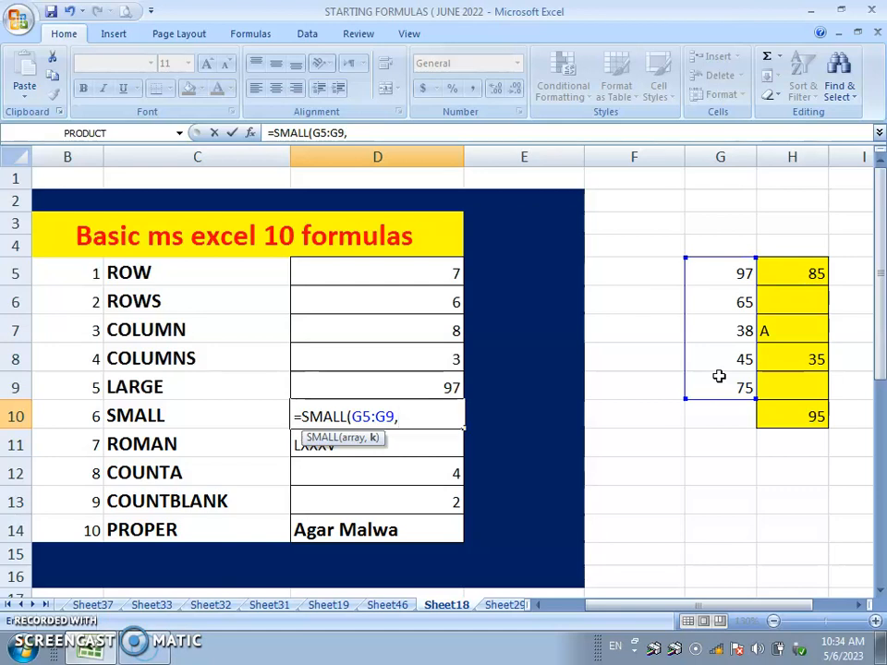
text(1))
key(Return)
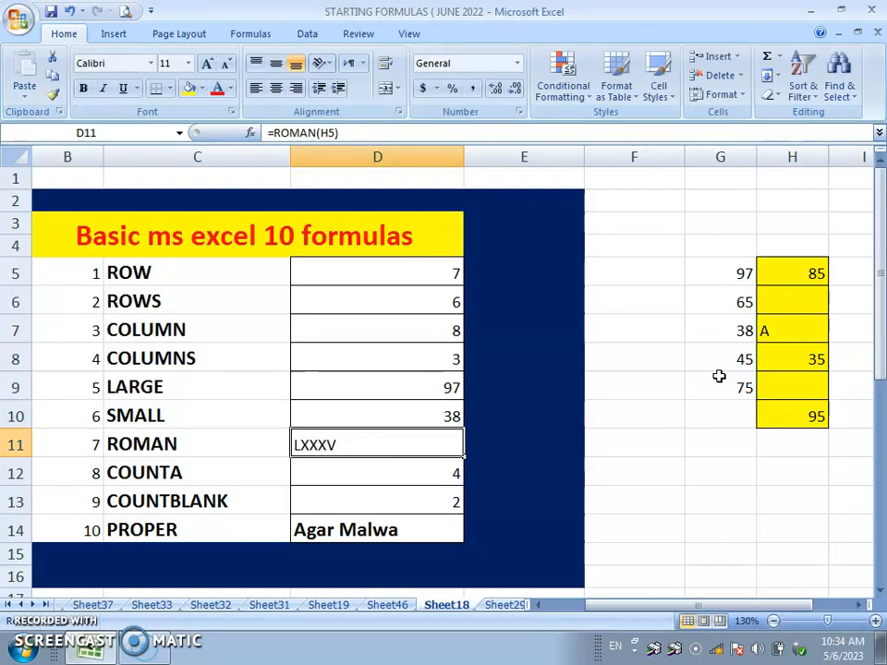
click(726, 328)
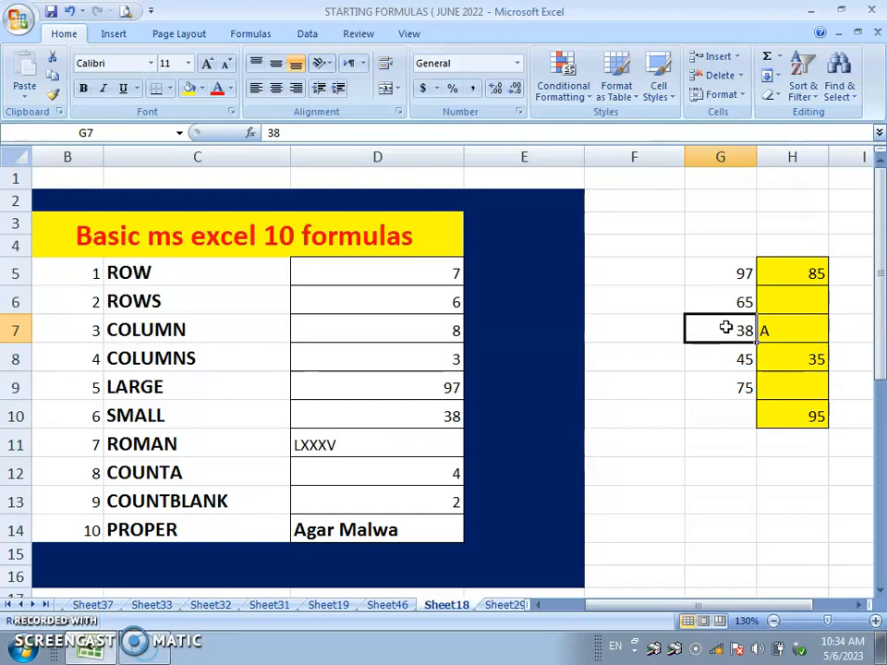
click(732, 508)
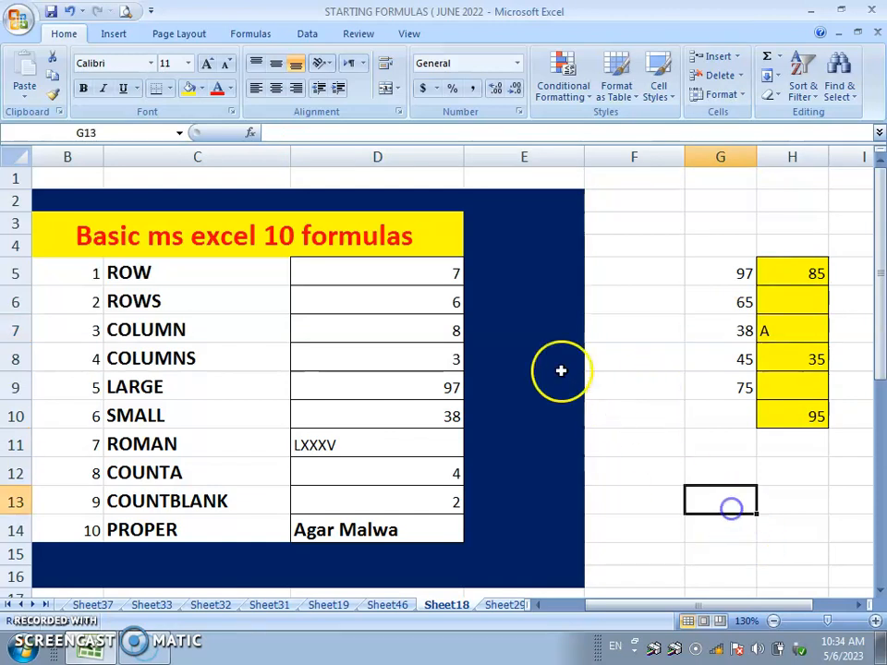
scroll(446, 356, down, 2)
scroll(446, 355, up, 2)
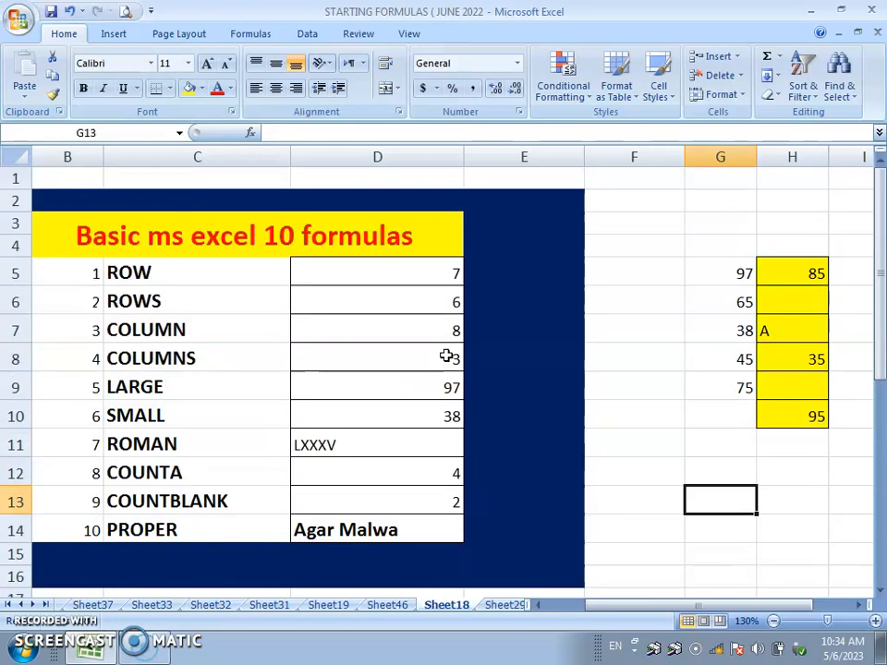